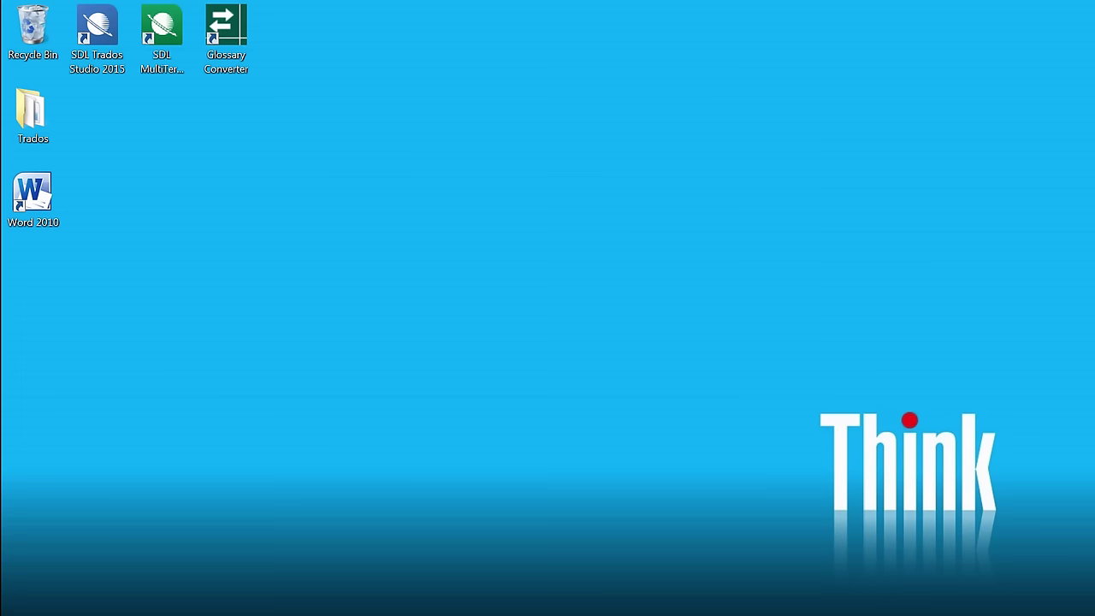
Open Suunto_Ambit3_Peak_alkuun.docx in Word from the desktop Trados folder
{"action": "double_click", "coordinate": [33, 113]}
{"action": "double_click", "coordinate": [330, 236]}
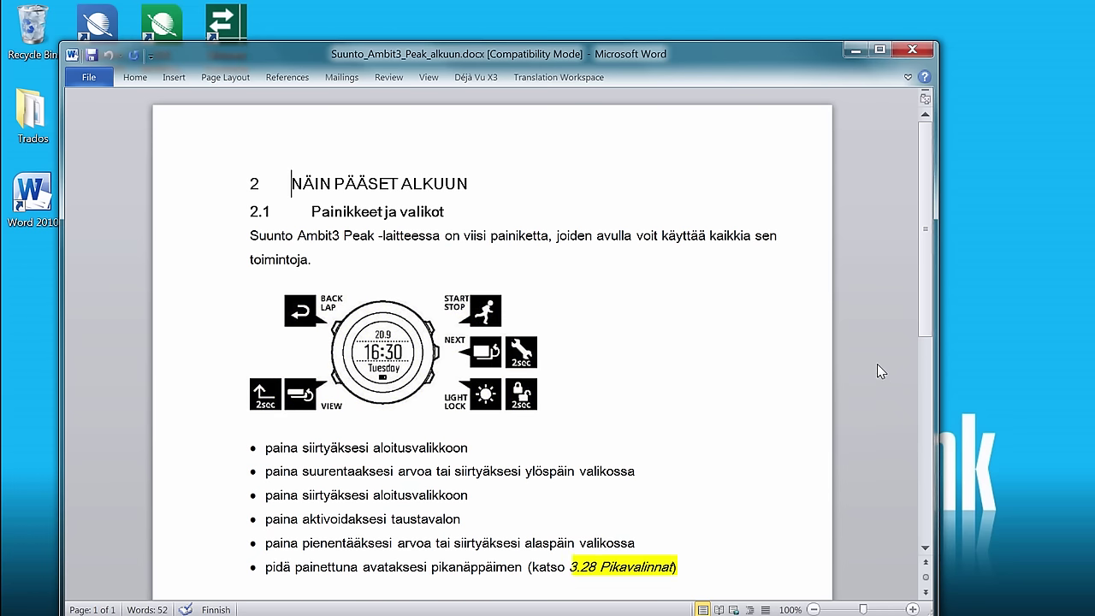
Open the suunto_fi-en.xlsx glossary in Excel and position it to review the Finnish–English terms
{"action": "left_click", "coordinate": [858, 49]}
{"action": "double_click", "coordinate": [282, 254]}
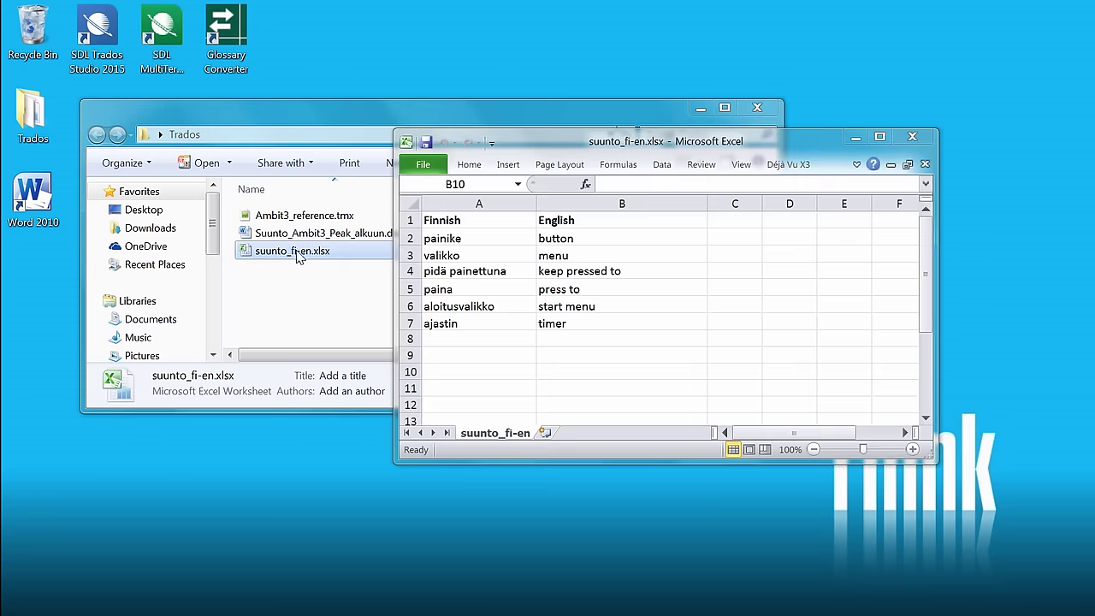
{"action": "left_click_drag", "start_coordinate": [509, 141], "coordinate": [201, 96]}
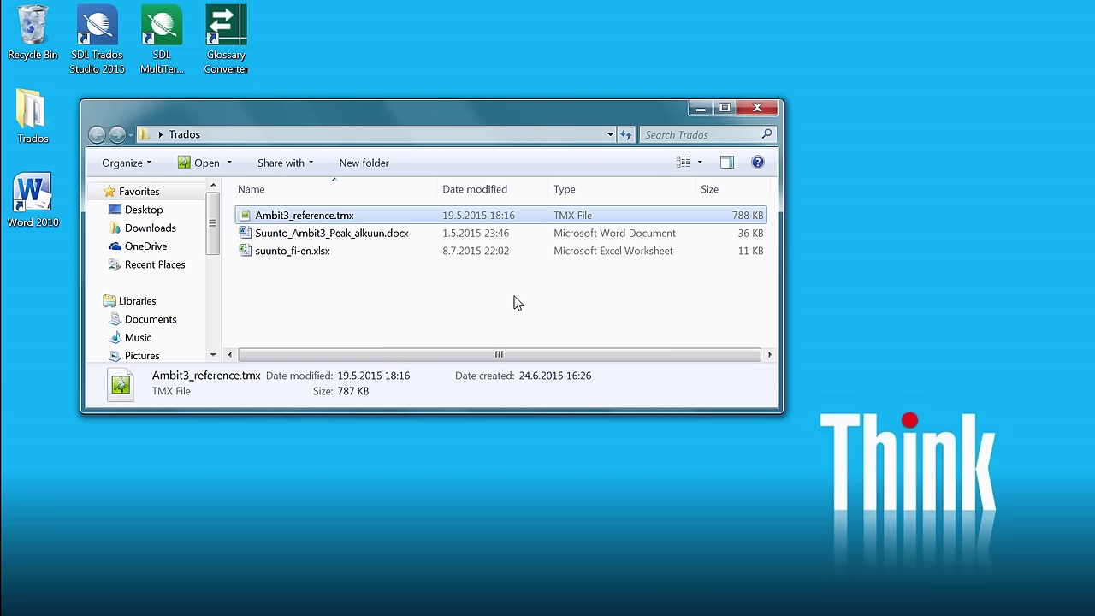
Select suunto_fi-en.xlsx and shift the Trados folder window right beside Glossary Converter
{"action": "left_click", "coordinate": [305, 257]}
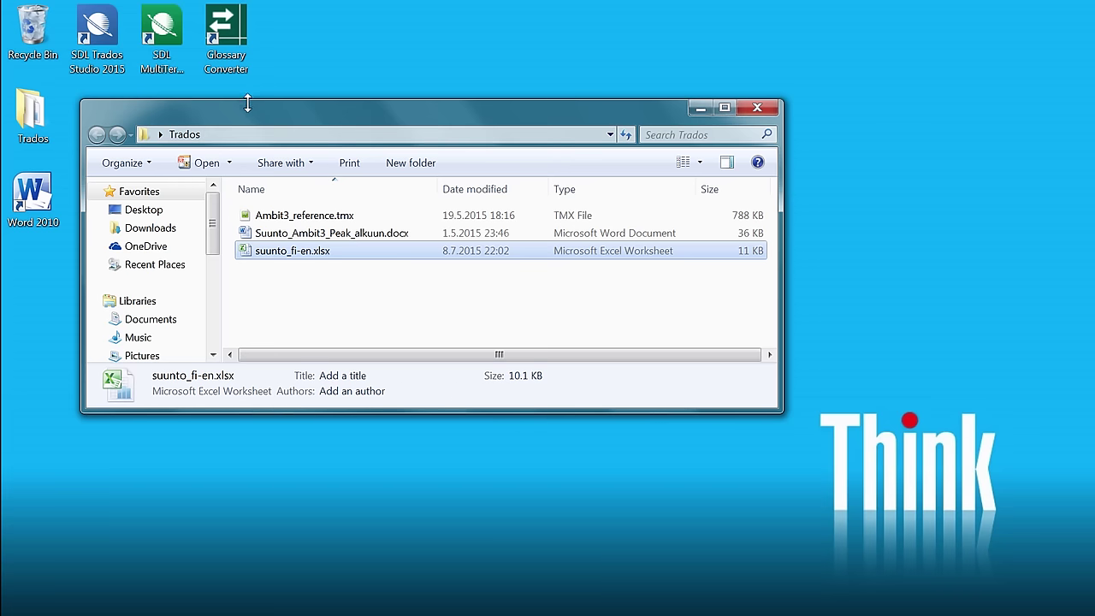
{"action": "left_click_drag", "start_coordinate": [248, 104], "coordinate": [494, 87]}
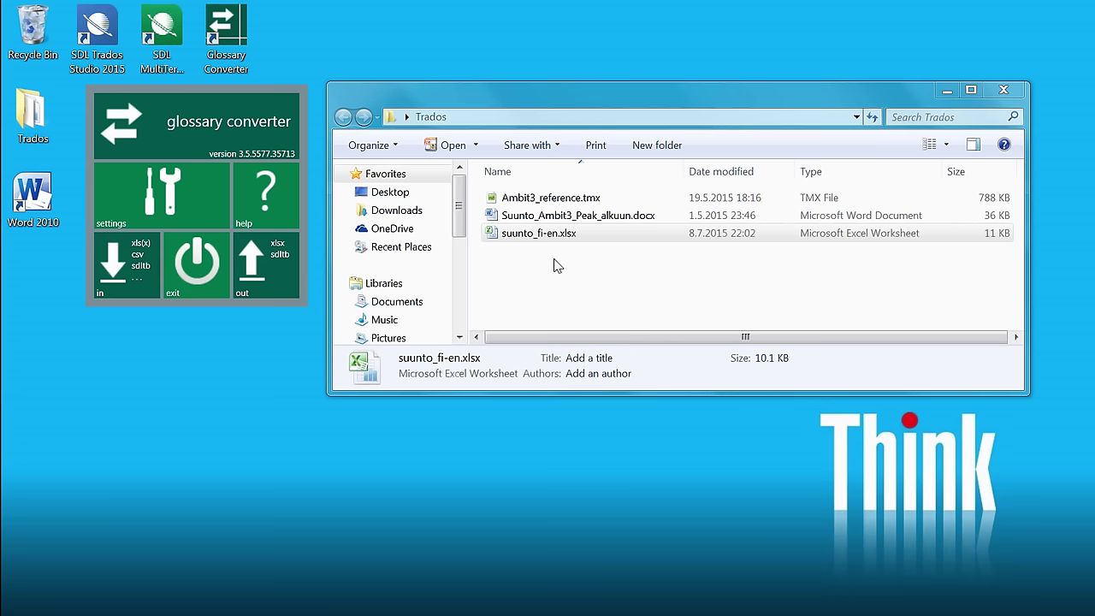
Drop suunto_fi-en.xlsx on Glossary Converter to produce suunto_fi-en.sdltb, then exit the converter
{"action": "left_click", "coordinate": [522, 237]}
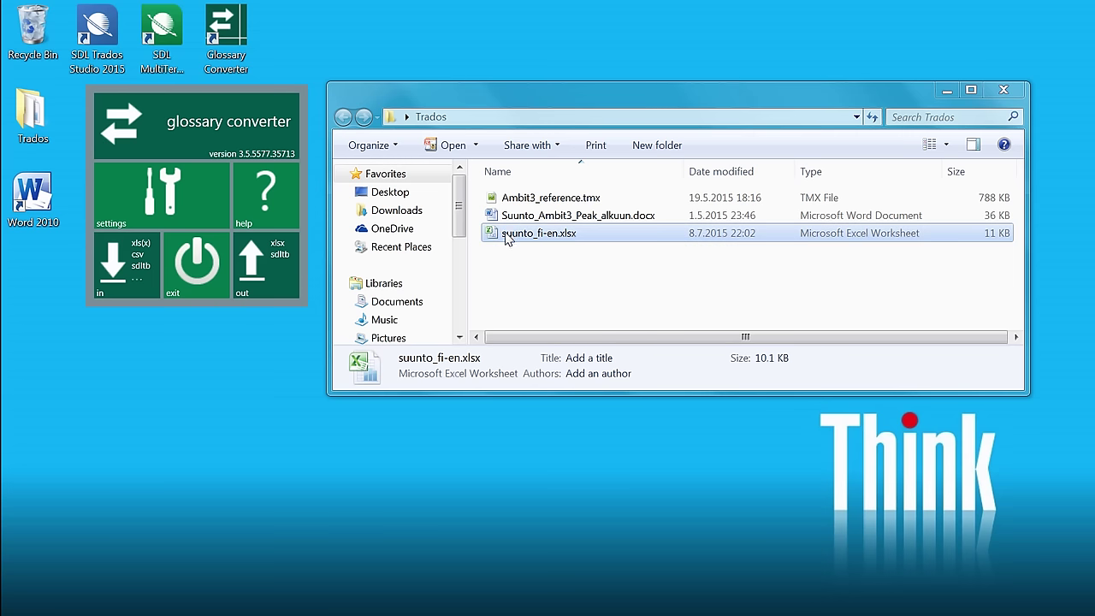
{"action": "left_click_drag", "start_coordinate": [505, 238], "coordinate": [125, 261]}
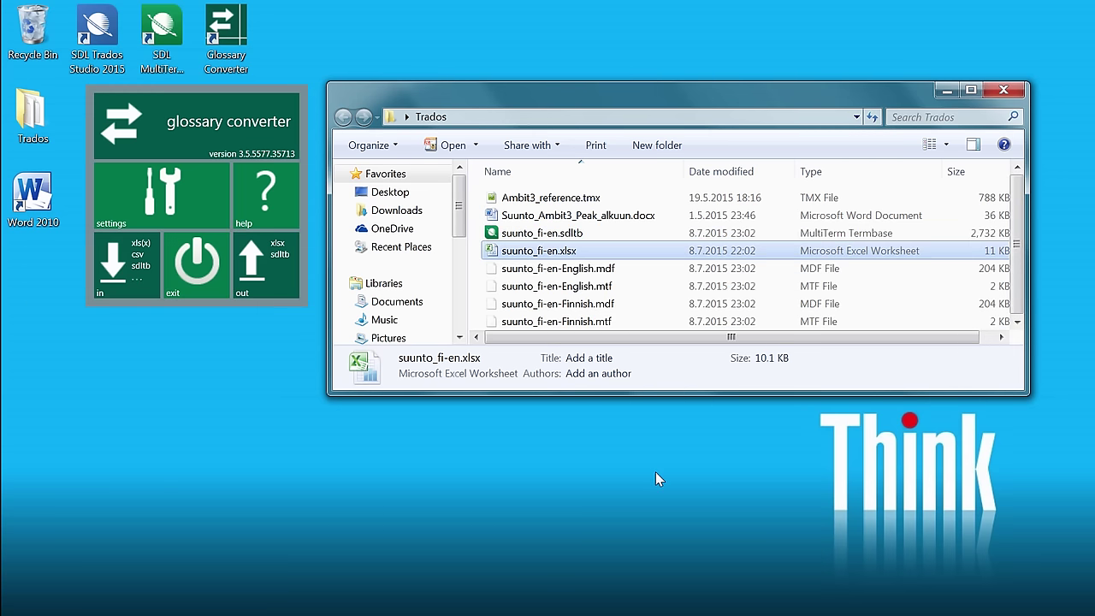
{"action": "left_click", "coordinate": [582, 237]}
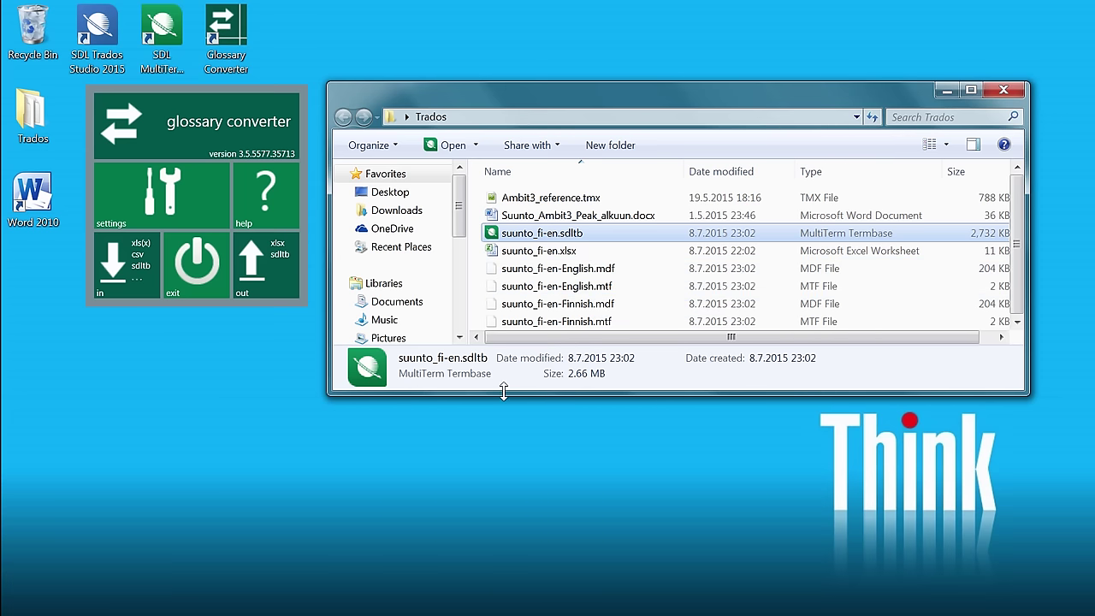
{"action": "left_click", "coordinate": [188, 277]}
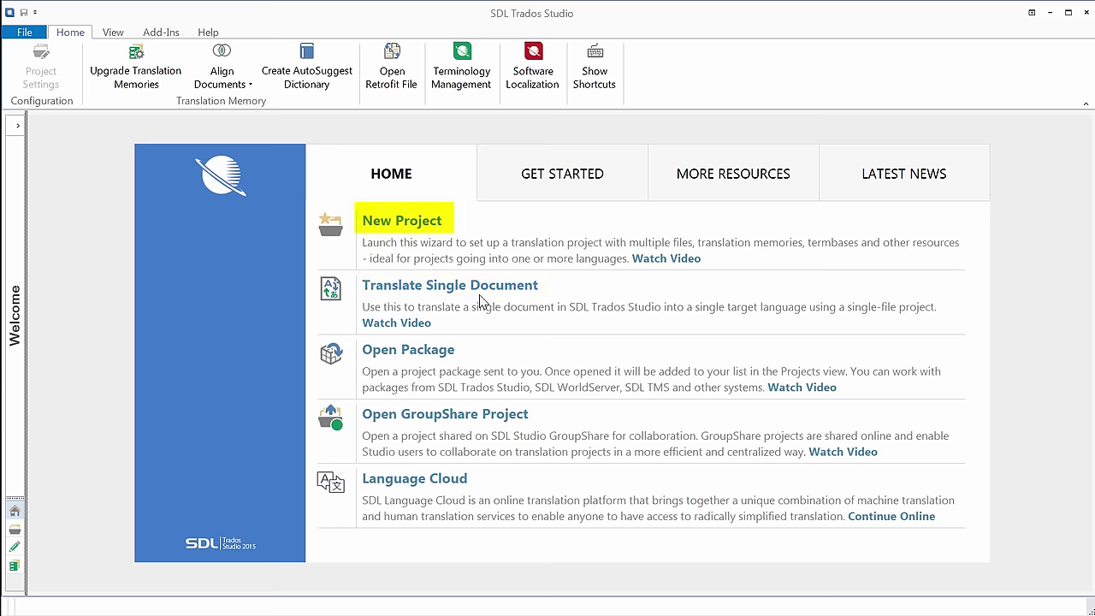
Start a new project from the default template and name it Suunto fi-en
{"action": "left_click", "coordinate": [412, 225]}
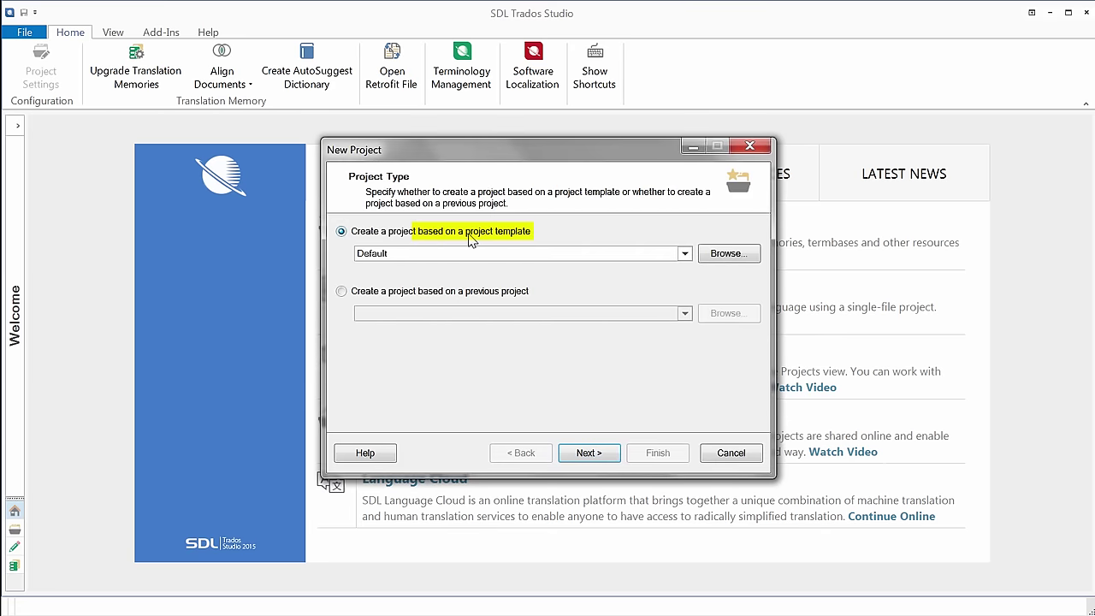
{"action": "left_click", "coordinate": [585, 452]}
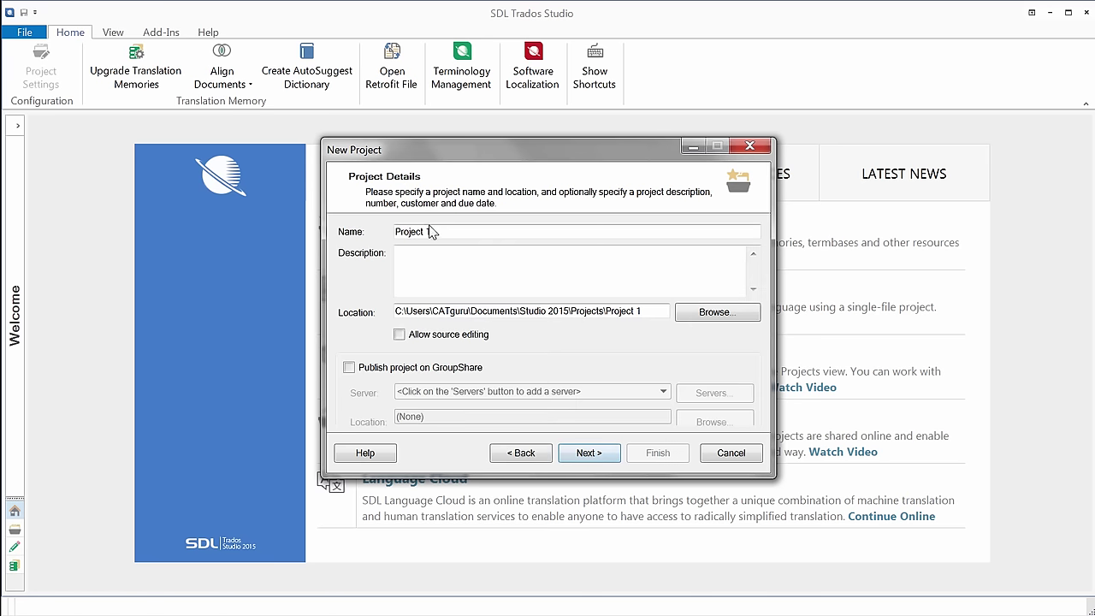
{"action": "left_click_drag", "start_coordinate": [431, 232], "coordinate": [257, 235]}
{"action": "type", "text": "Suun"}
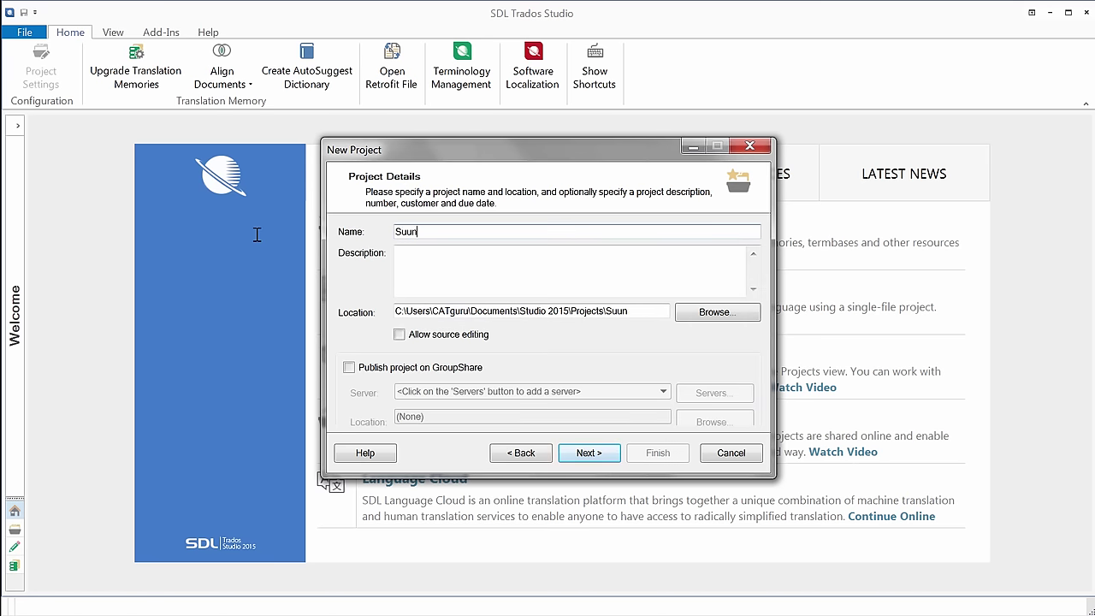
{"action": "type", "text": "to fi-en"}
{"action": "left_click", "coordinate": [588, 453]}
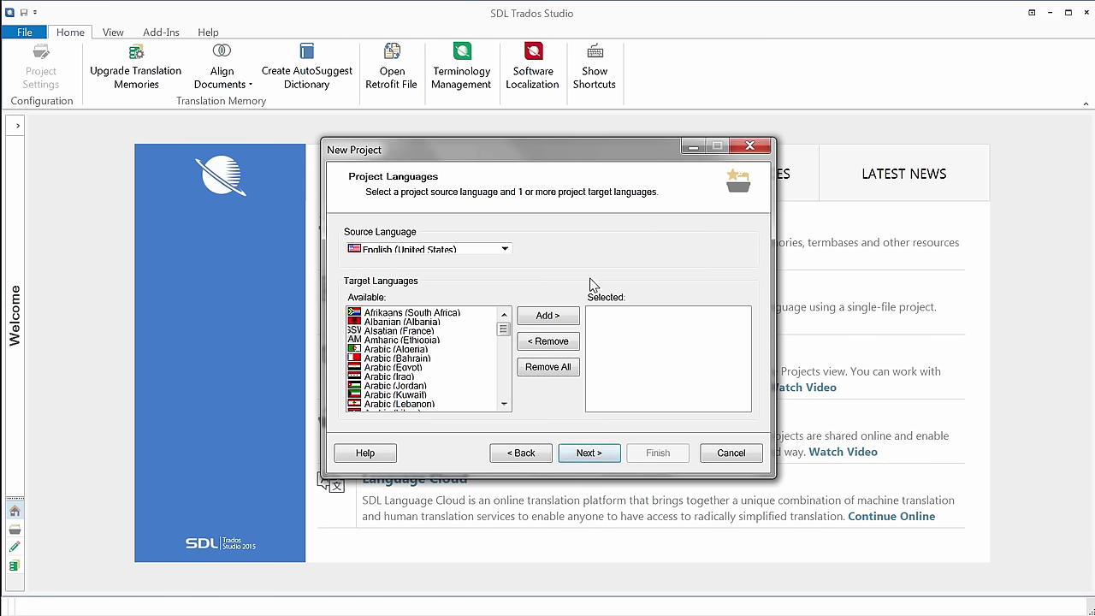
Set Finnish (Finland) as source language and add English (United Kingdom) as target
{"action": "left_click", "coordinate": [505, 249]}
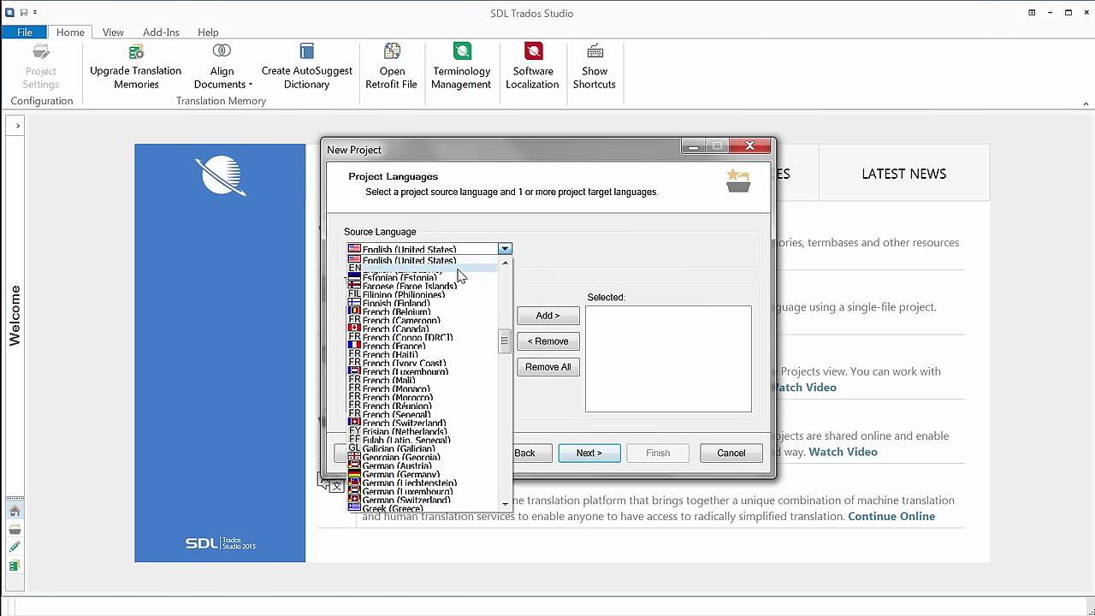
{"action": "left_click", "coordinate": [441, 308]}
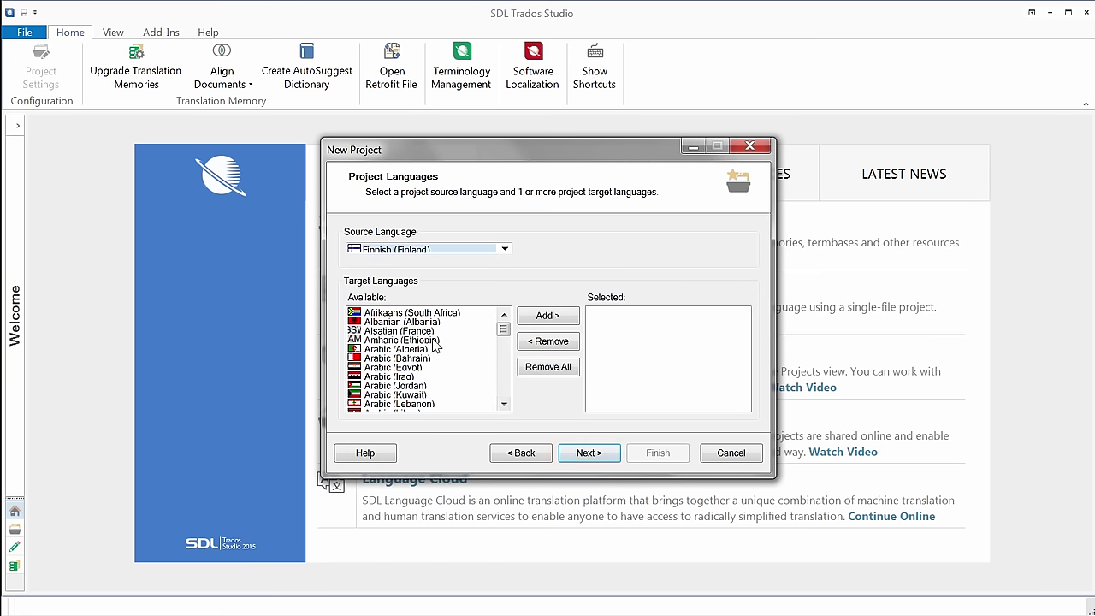
{"action": "left_click_drag", "start_coordinate": [503, 332], "coordinate": [505, 343]}
{"action": "left_click", "coordinate": [387, 350]}
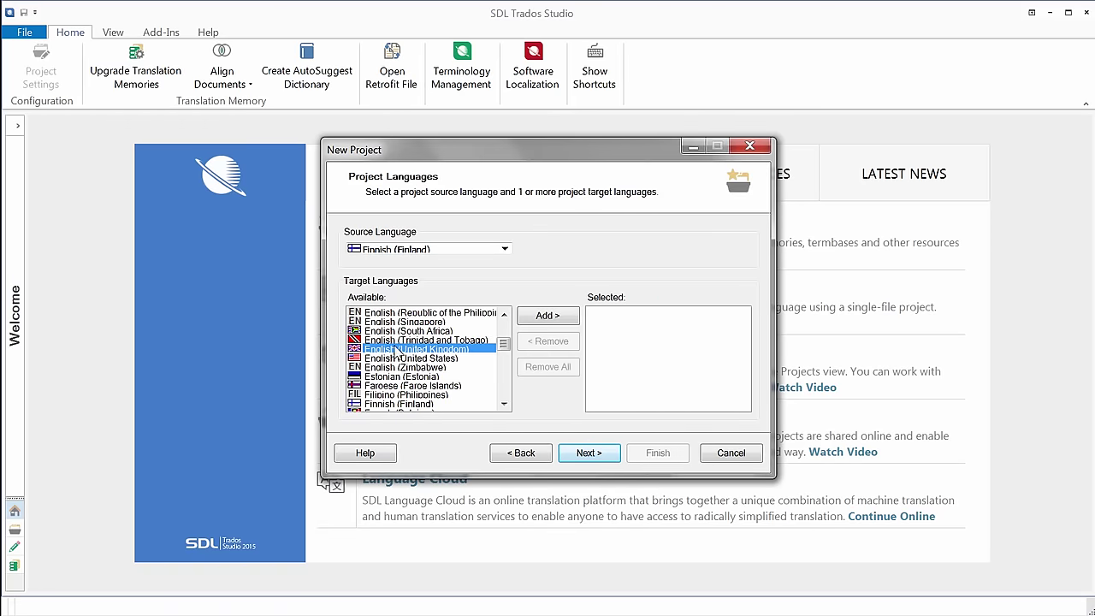
{"action": "left_click", "coordinate": [551, 317]}
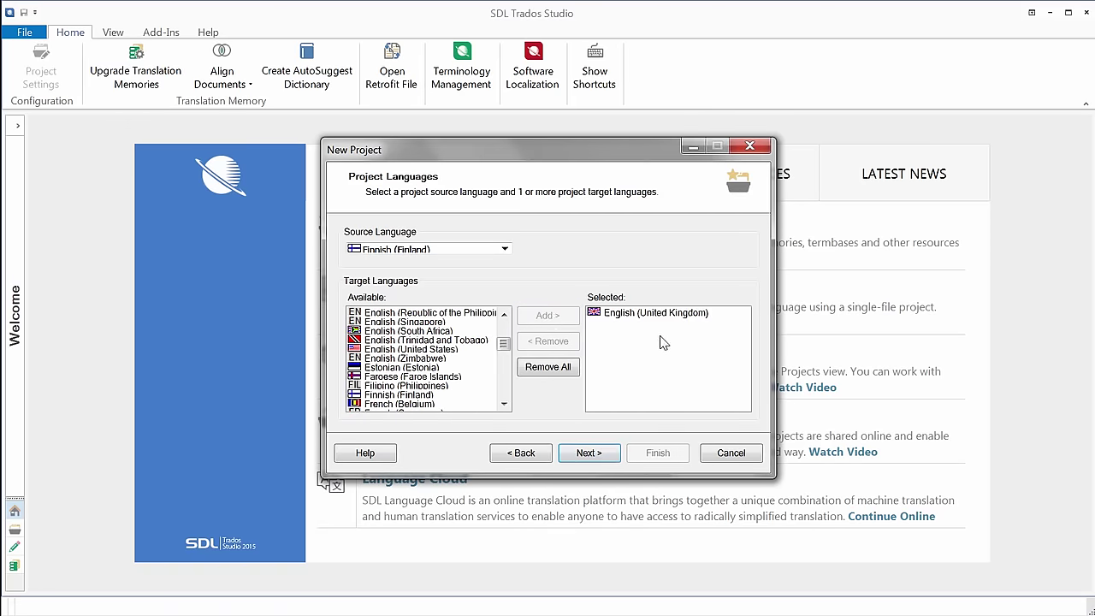
{"action": "left_click", "coordinate": [589, 453]}
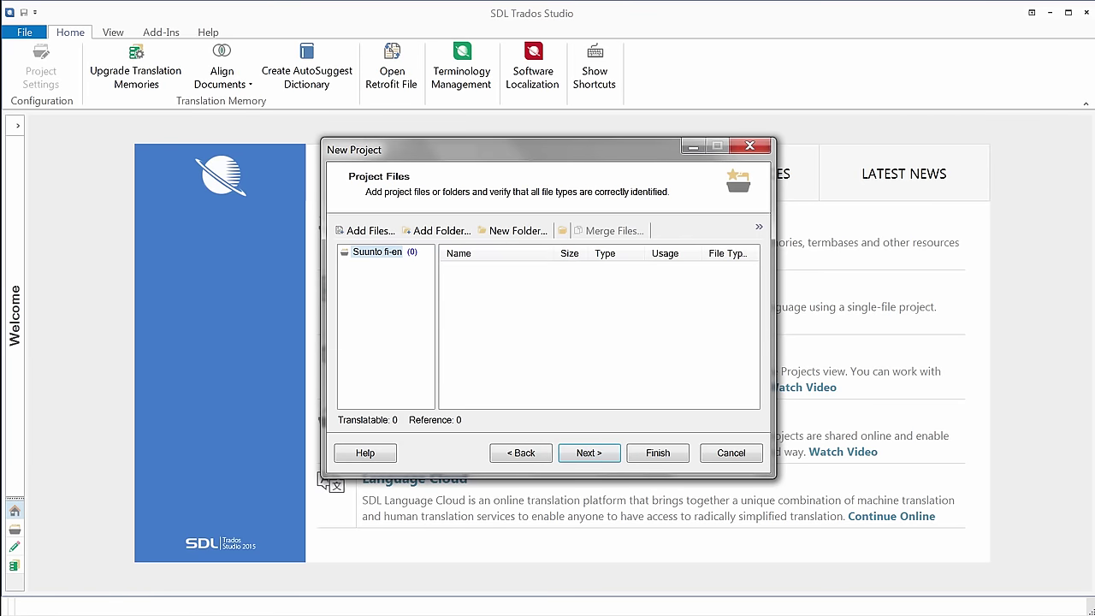
Drag Suunto_Ambit3_Peak_alkuun.docx from the file browser into the project file list
{"action": "left_click", "coordinate": [365, 230]}
{"action": "left_click_drag", "start_coordinate": [621, 110], "coordinate": [812, 144]}
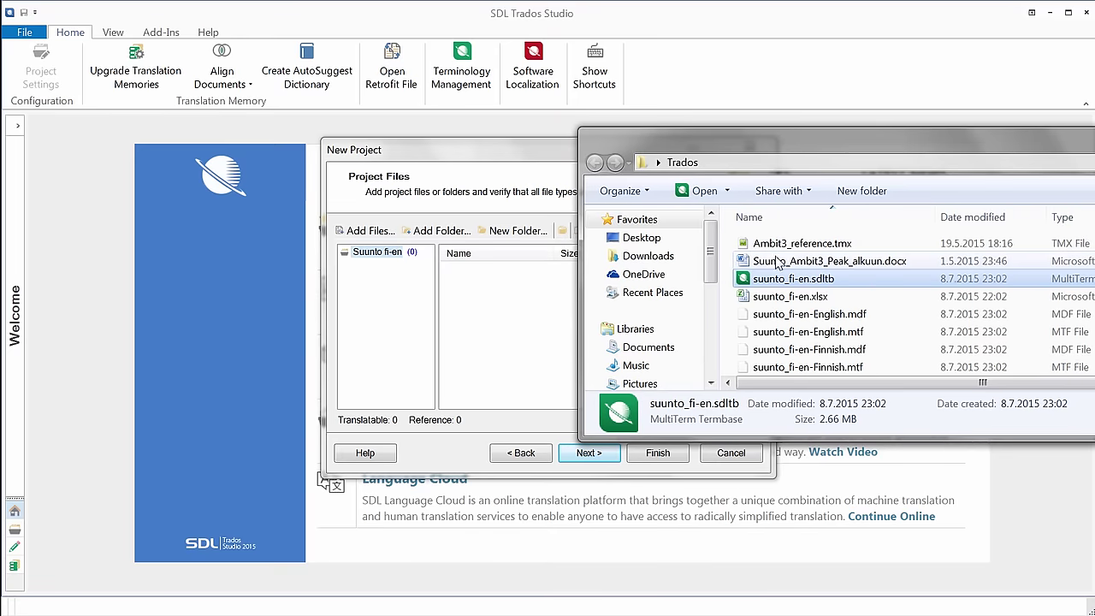
{"action": "left_click", "coordinate": [747, 265]}
{"action": "left_click_drag", "start_coordinate": [747, 270], "coordinate": [503, 311]}
{"action": "key", "text": "Escape"}
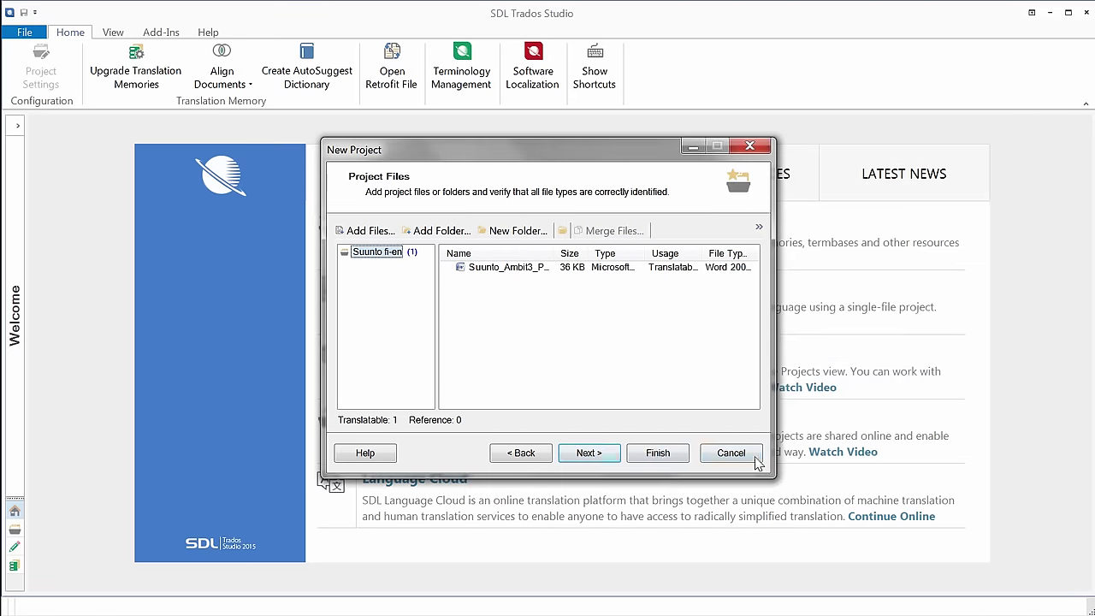
{"action": "left_click", "coordinate": [584, 454]}
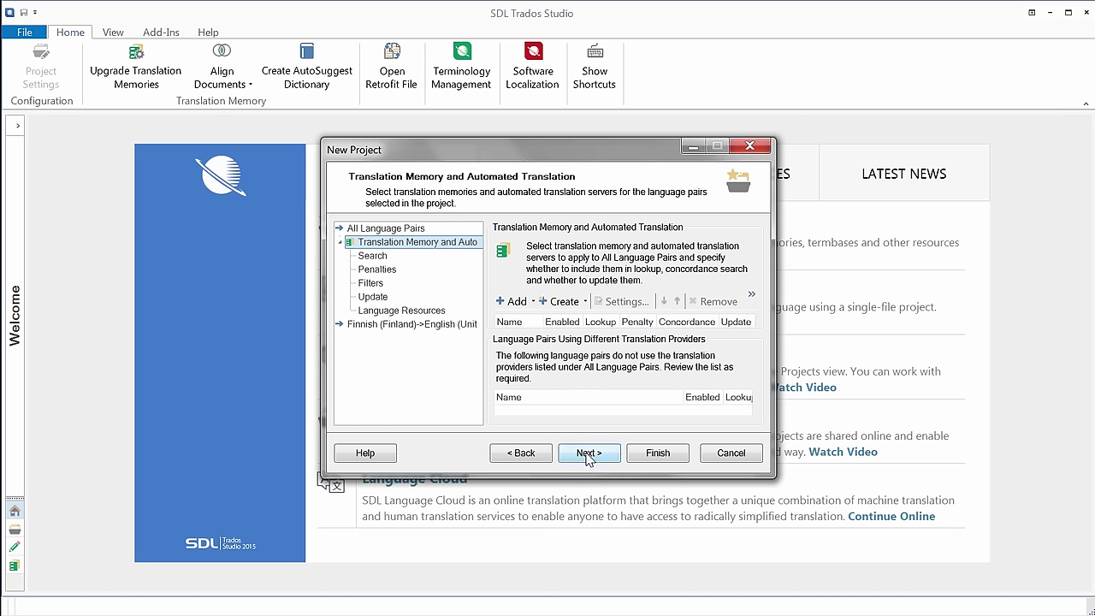
Create a new file-based Suunto fi-en translation memory, Finnish to English (UK), with default settings
{"action": "left_click", "coordinate": [585, 303]}
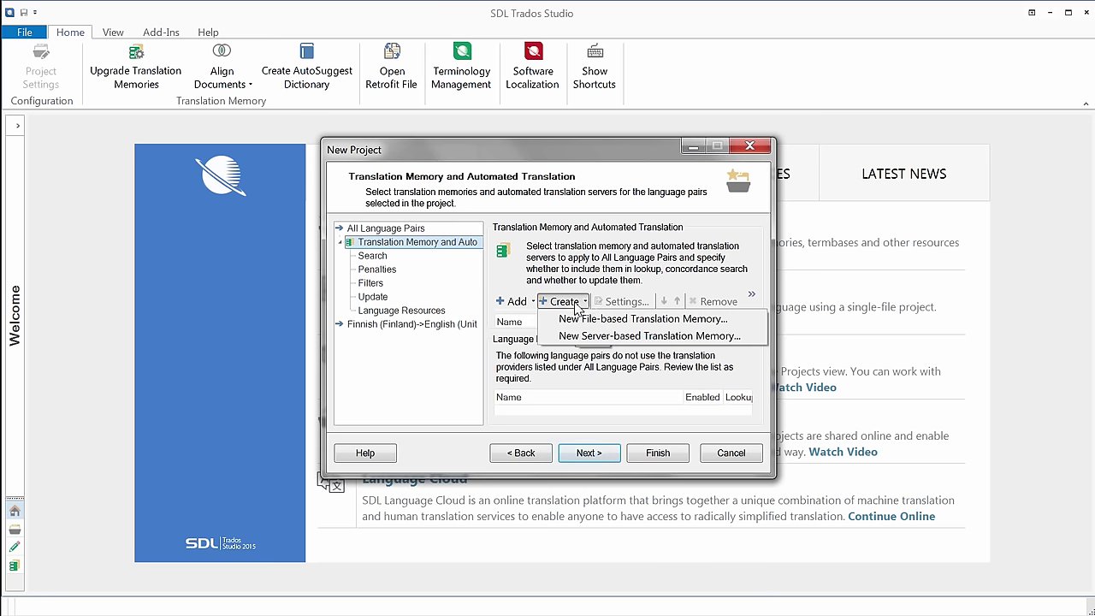
{"action": "left_click", "coordinate": [617, 323]}
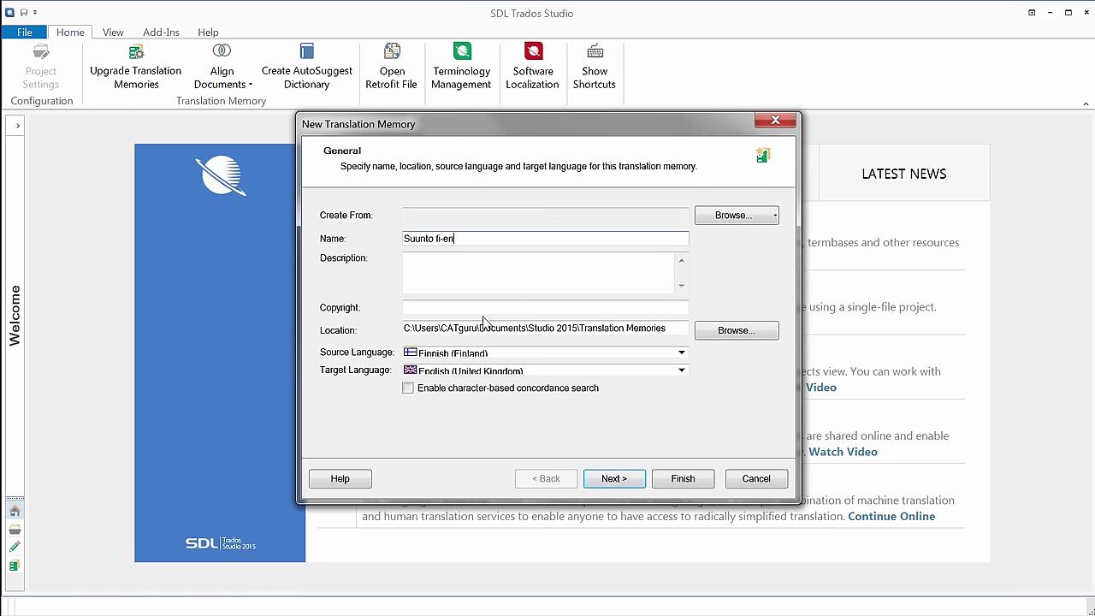
{"action": "left_click", "coordinate": [614, 475]}
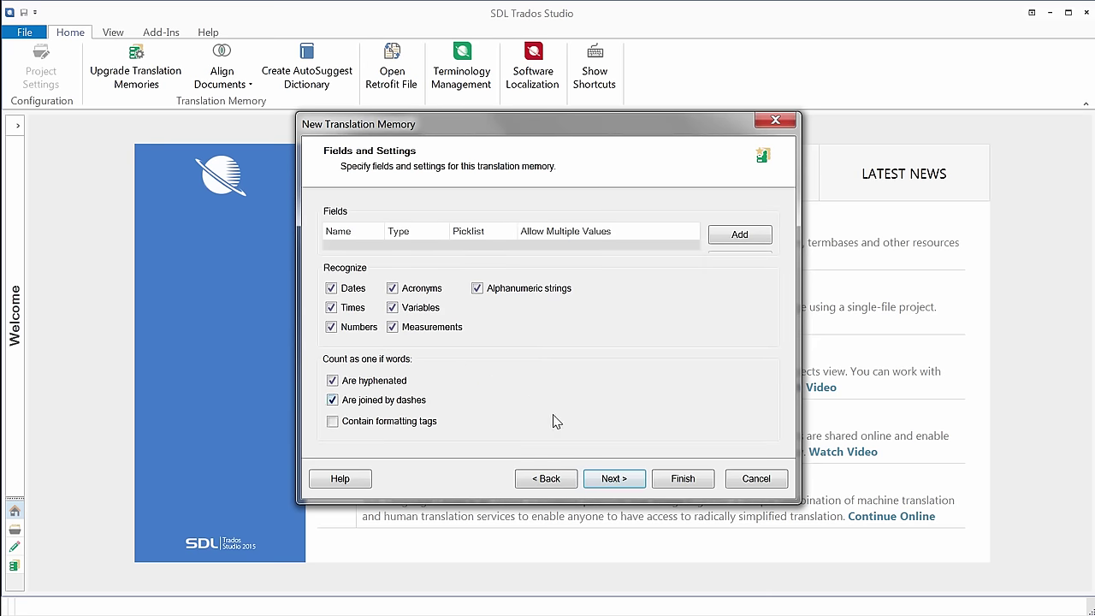
{"action": "left_click", "coordinate": [614, 478]}
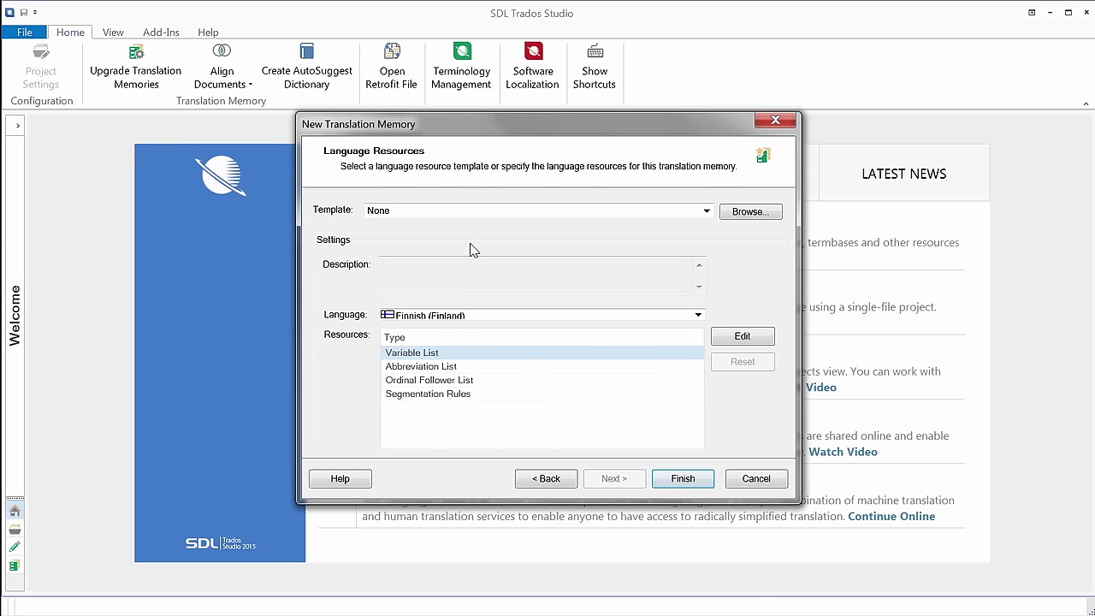
{"action": "left_click", "coordinate": [683, 479]}
{"action": "left_click", "coordinate": [686, 479]}
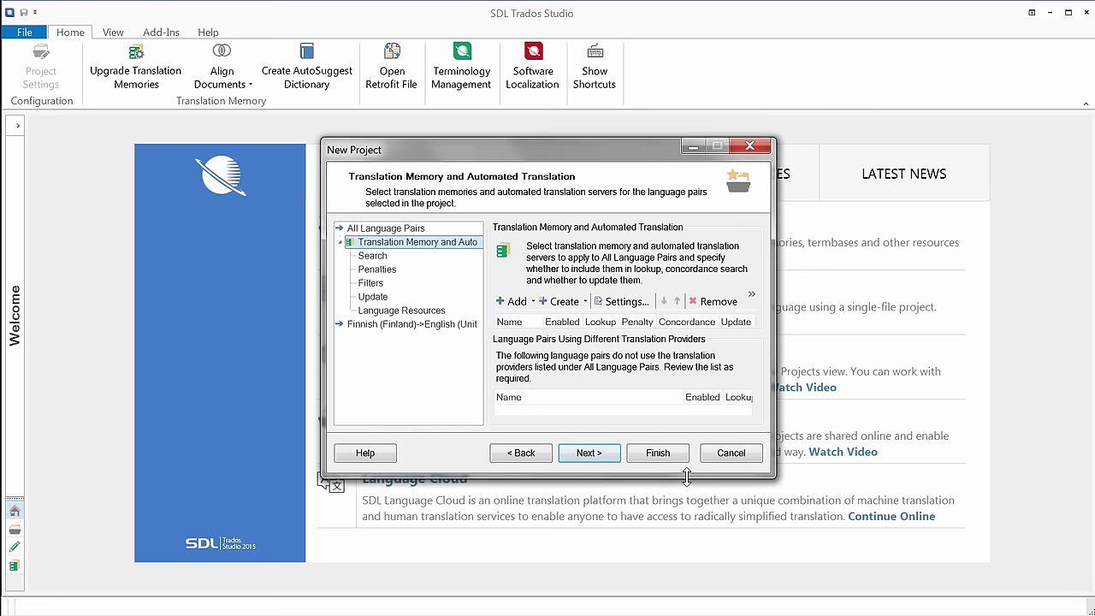
{"action": "left_click", "coordinate": [589, 454]}
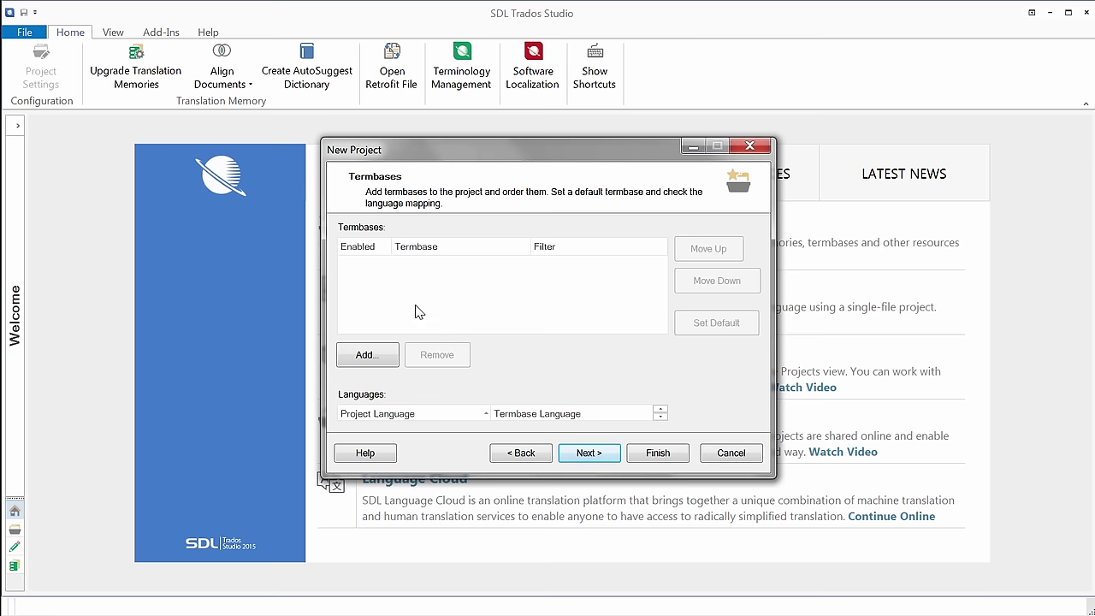
Attach suunto_fi-en.sdltb to the project as its default termbase
{"action": "left_click", "coordinate": [368, 357]}
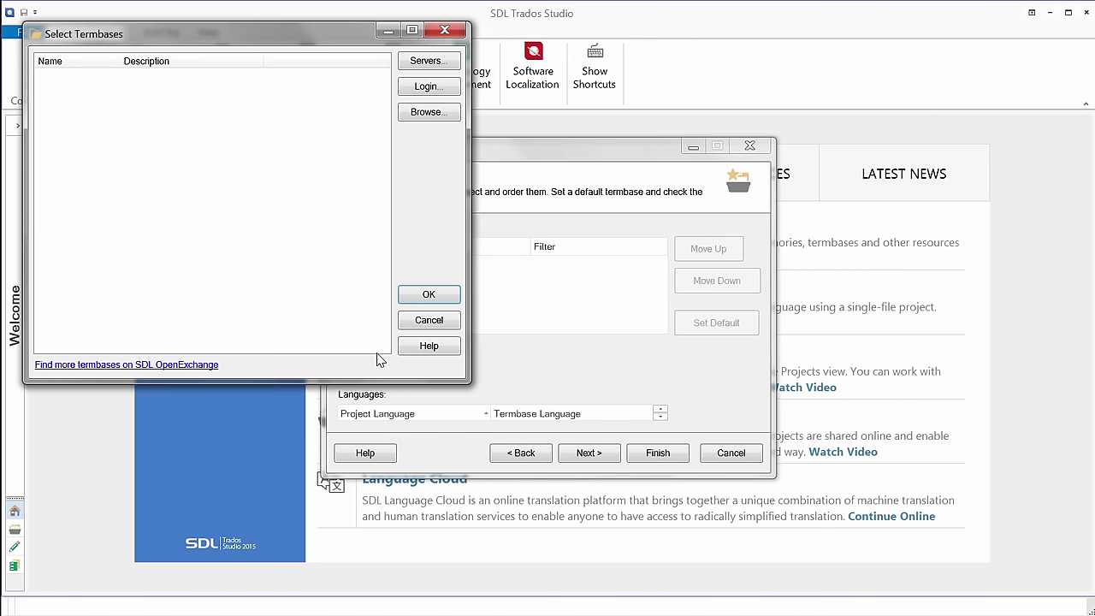
{"action": "left_click", "coordinate": [425, 115]}
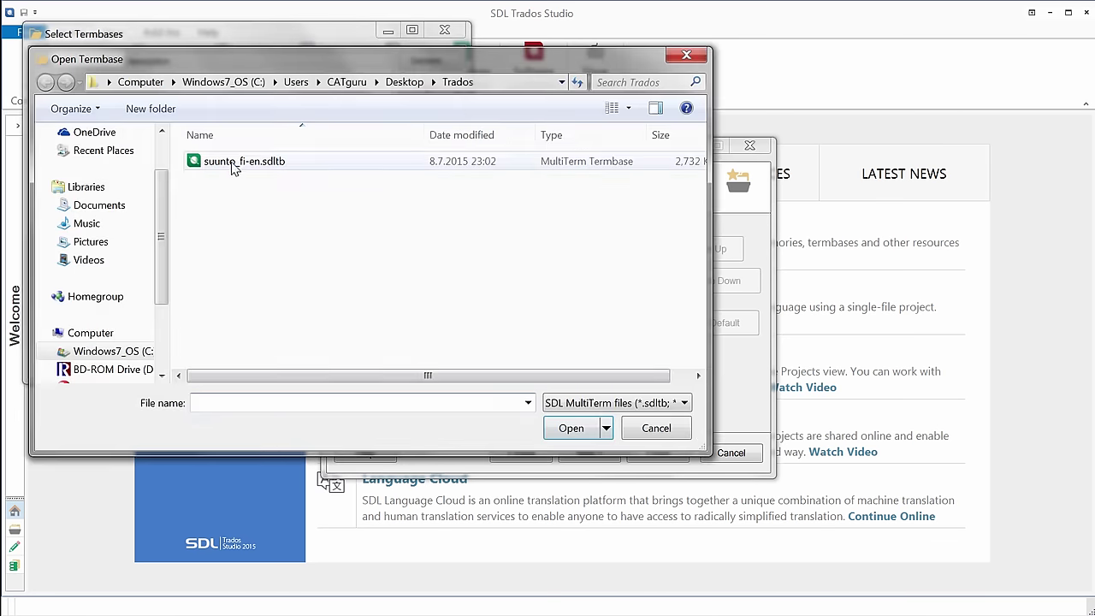
{"action": "left_click", "coordinate": [234, 162]}
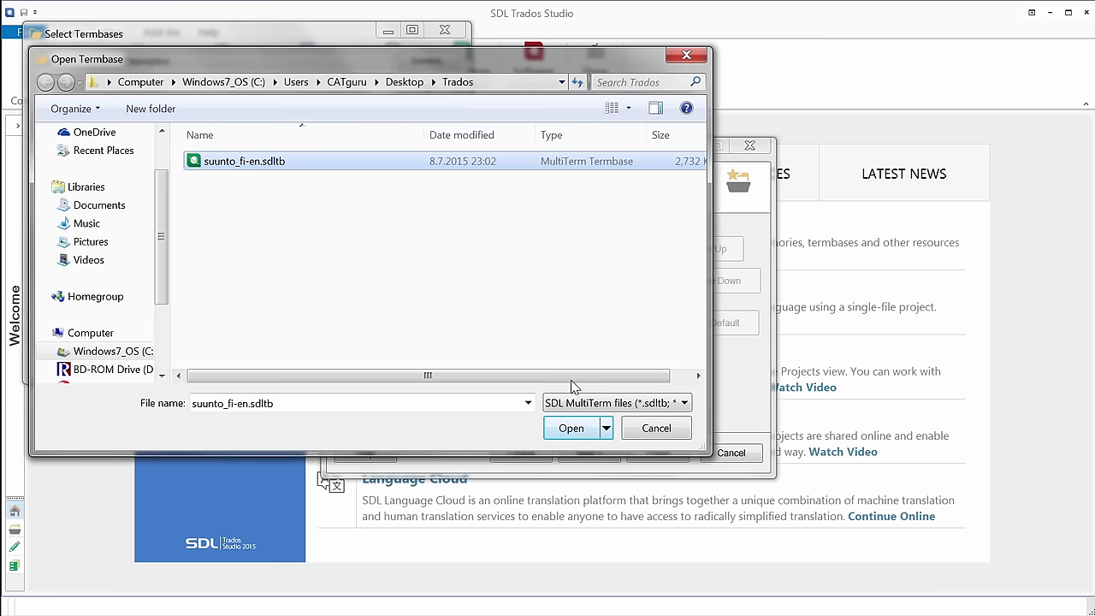
{"action": "left_click", "coordinate": [572, 430]}
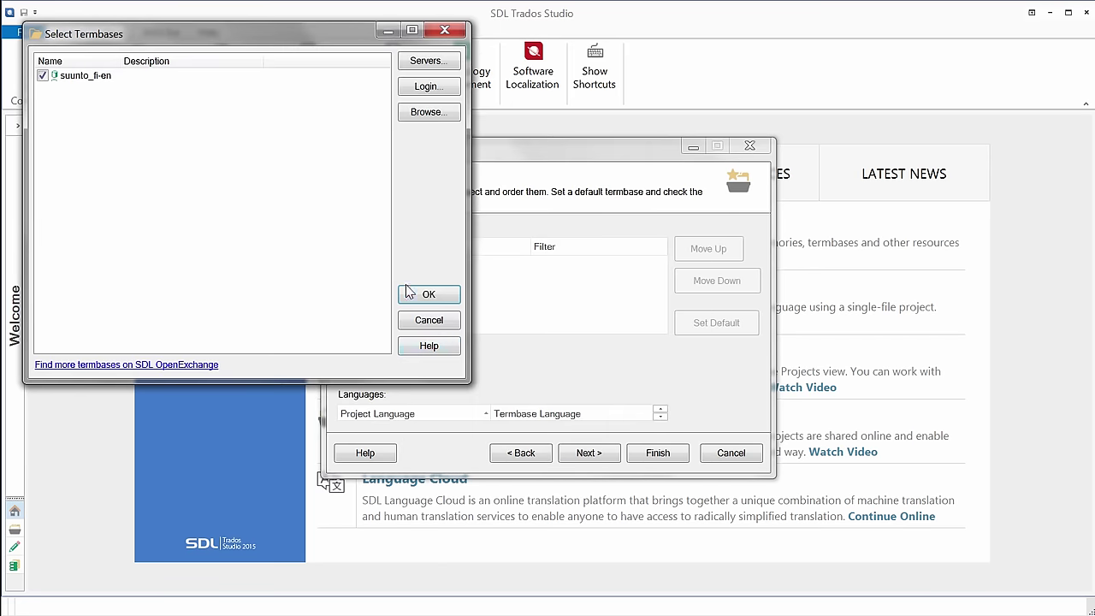
{"action": "left_click", "coordinate": [408, 292]}
{"action": "left_click", "coordinate": [948, 471]}
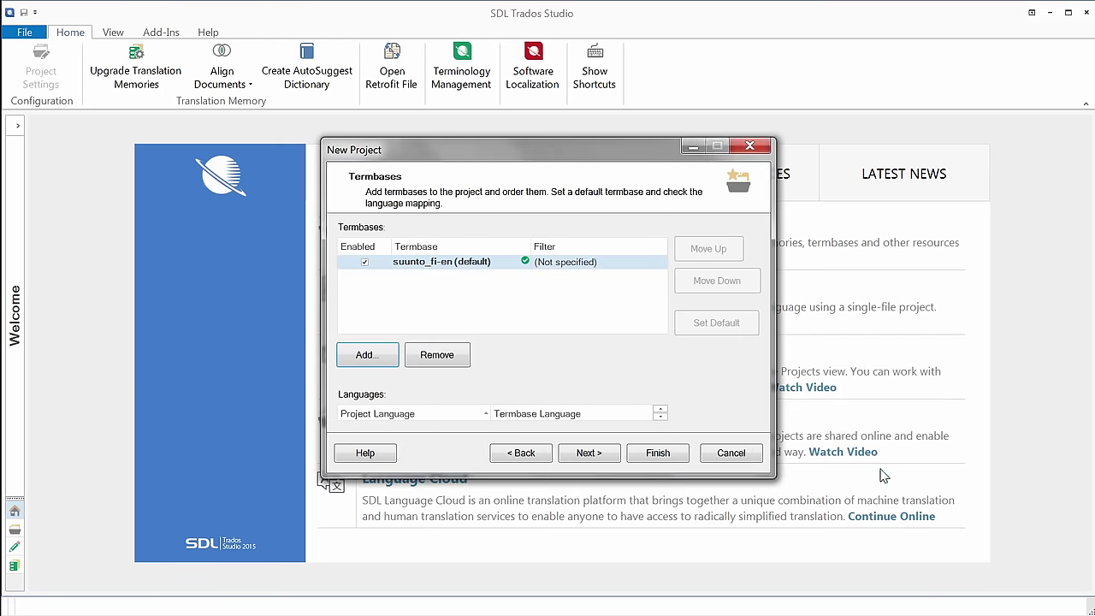
Accept the remaining wizard pages with the Prepare without project TM sequence and finish
{"action": "left_click", "coordinate": [597, 461]}
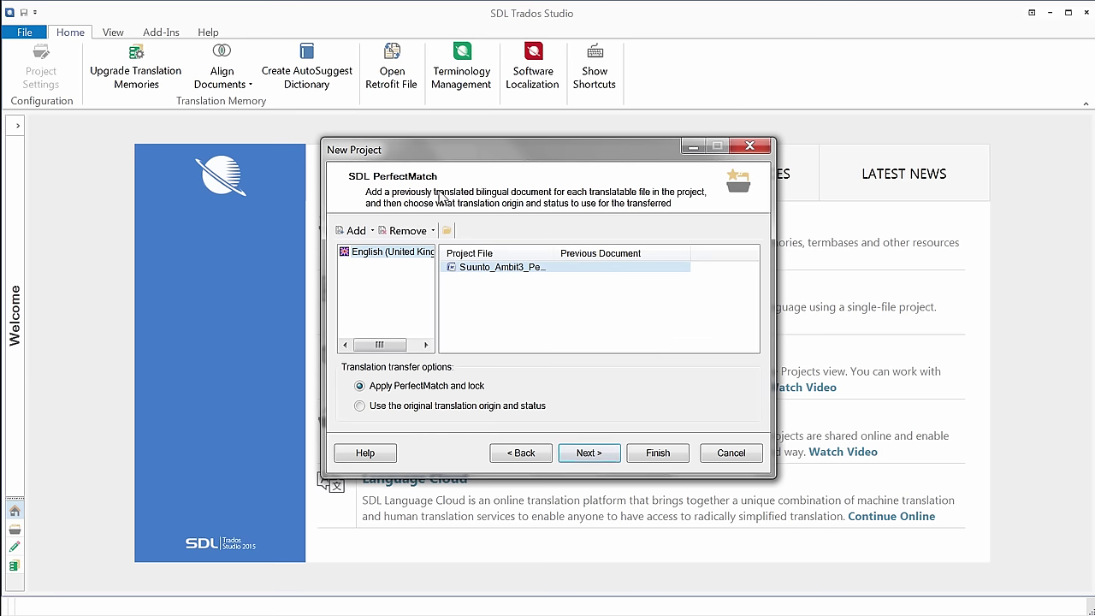
{"action": "left_click", "coordinate": [589, 454]}
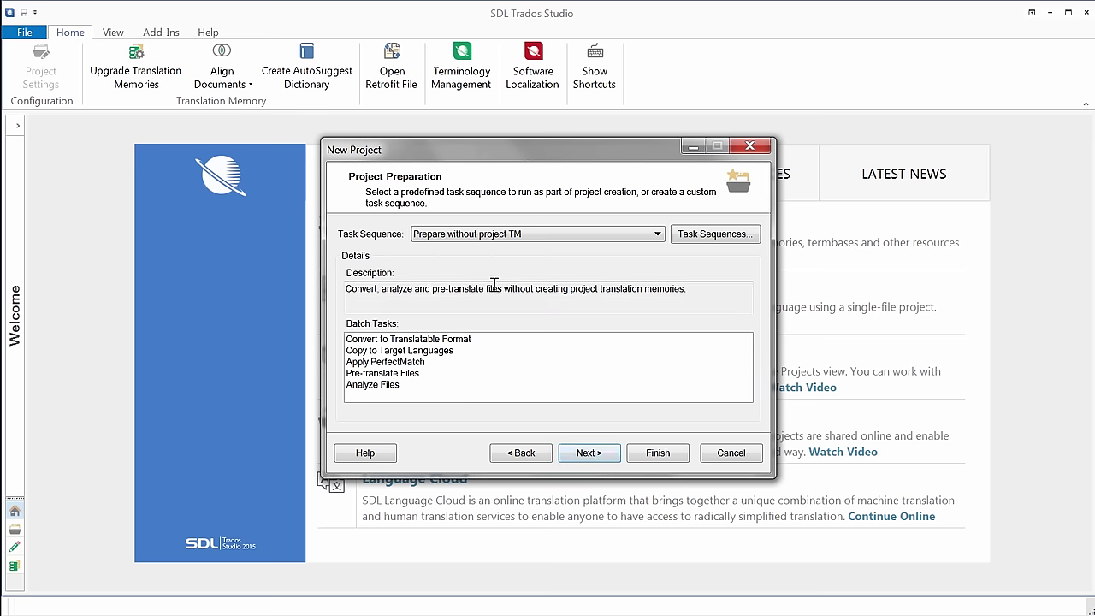
{"action": "left_click", "coordinate": [597, 457]}
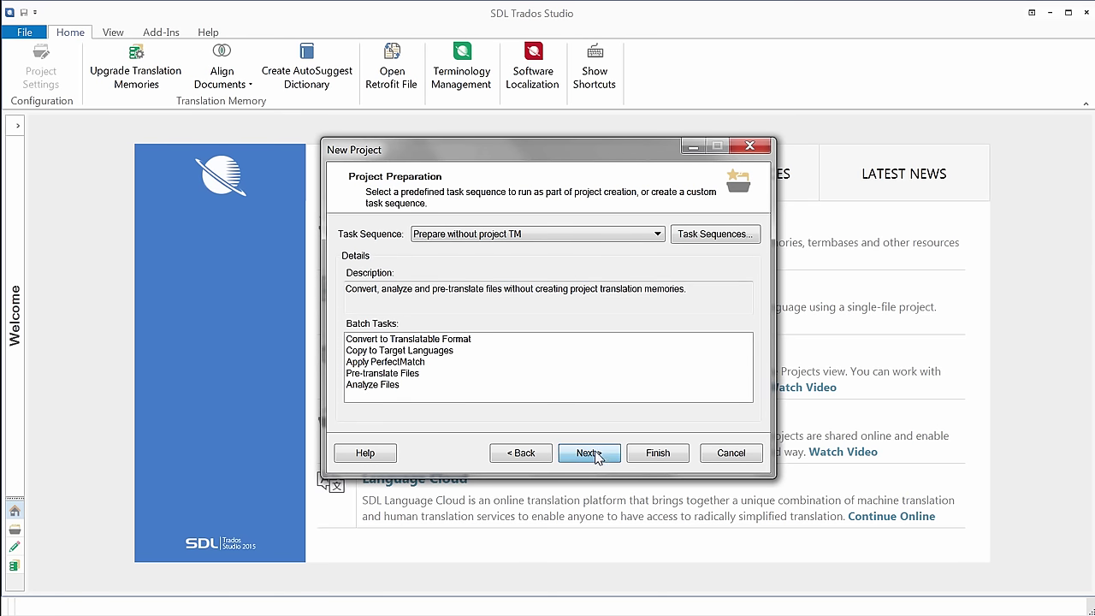
{"action": "left_click", "coordinate": [596, 455]}
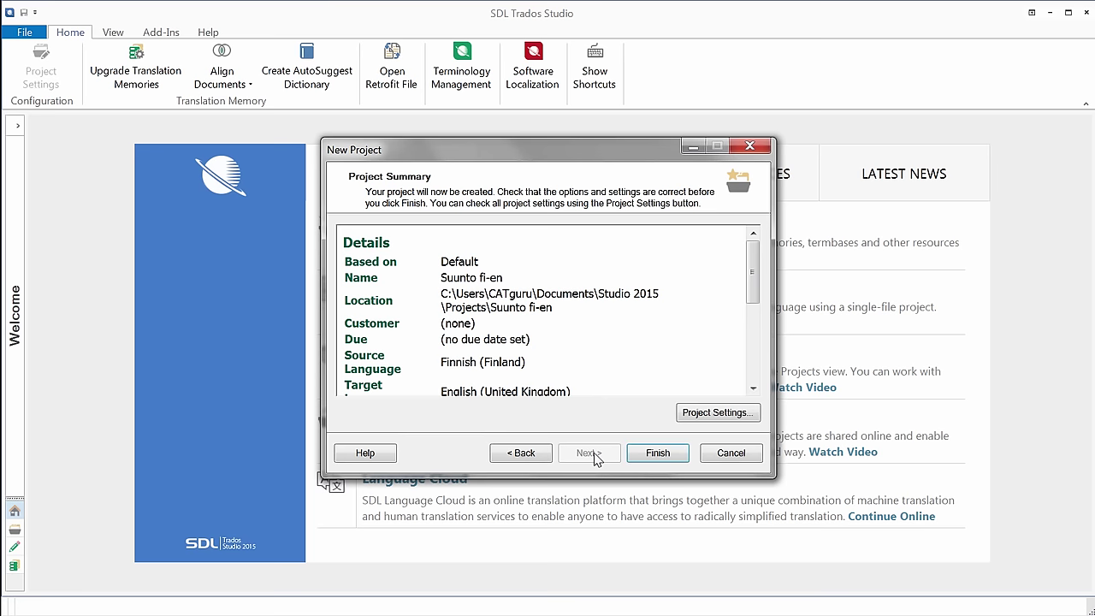
{"action": "left_click", "coordinate": [652, 456]}
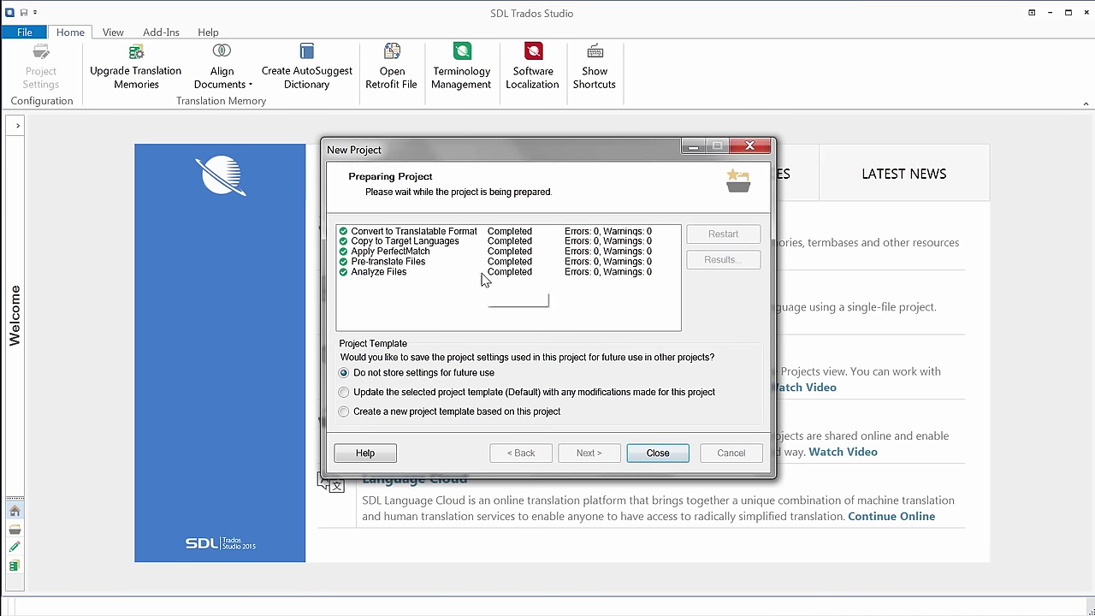
Close the wizard and open Suunto_Ambit3_Peak_alkuun.docx from Files view in the Editor
{"action": "left_click", "coordinate": [656, 453]}
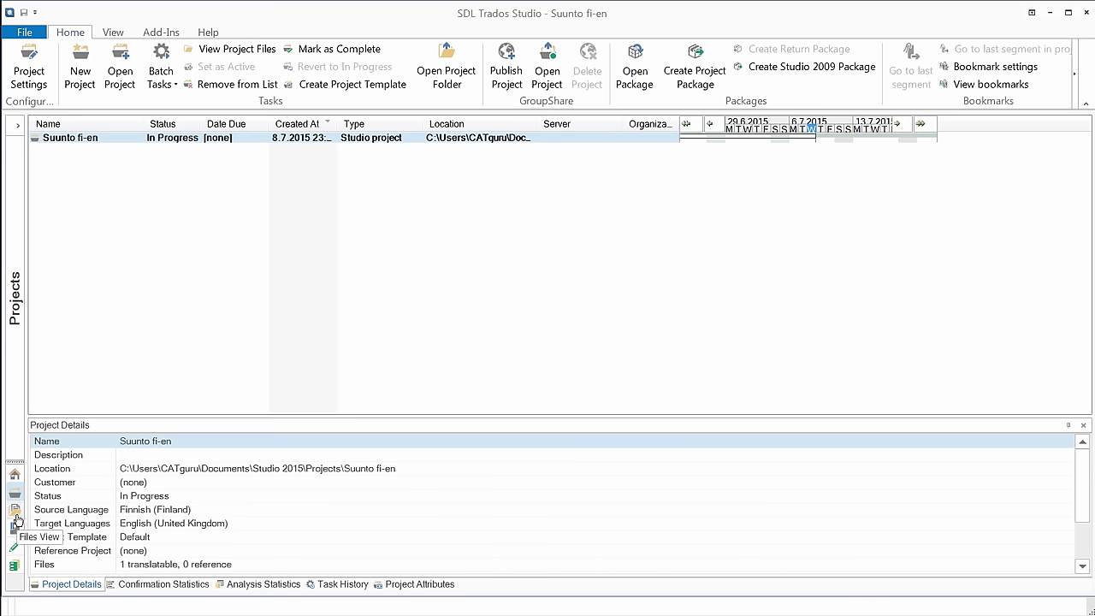
{"action": "left_click", "coordinate": [14, 511]}
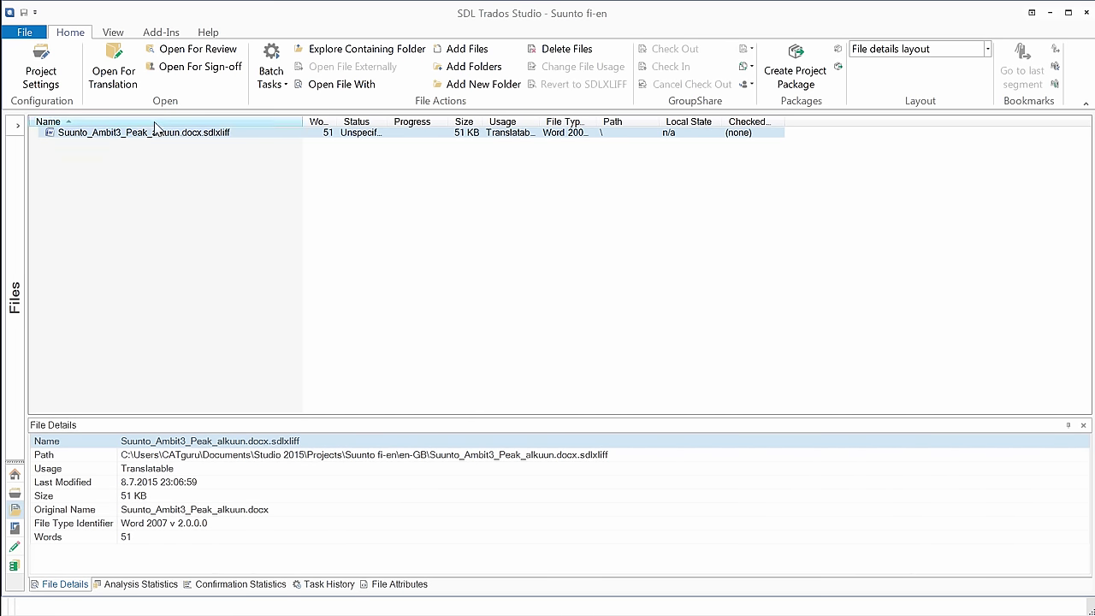
{"action": "left_click", "coordinate": [116, 70]}
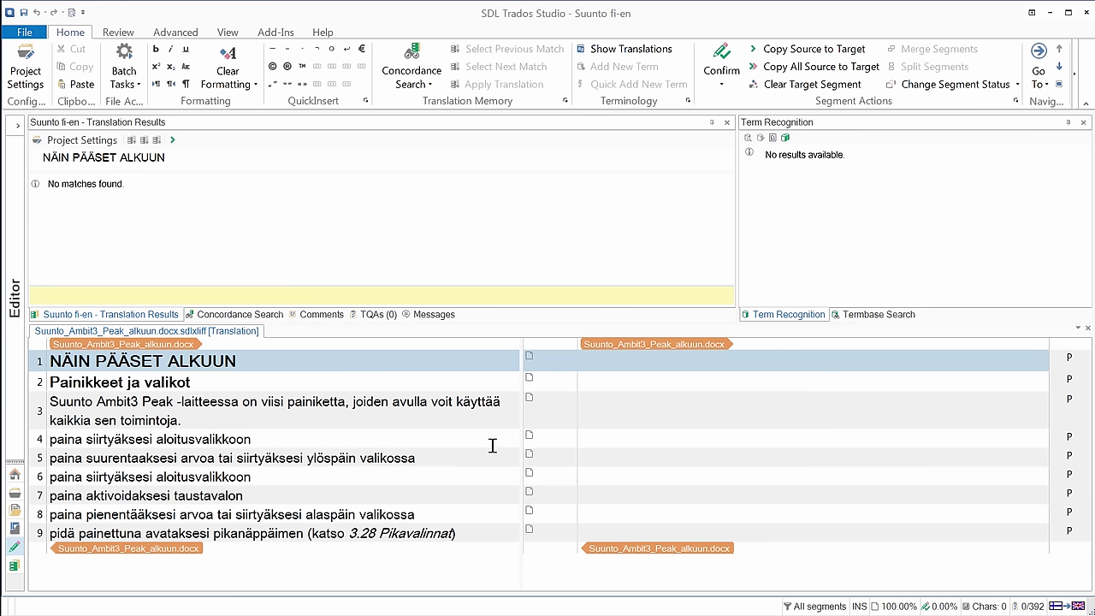
{"action": "left_click", "coordinate": [261, 344]}
Enter GETTING STARTED as segment 1's target and confirm it with Ctrl+Enter
{"action": "type", "text": "GETTING STARTED"}
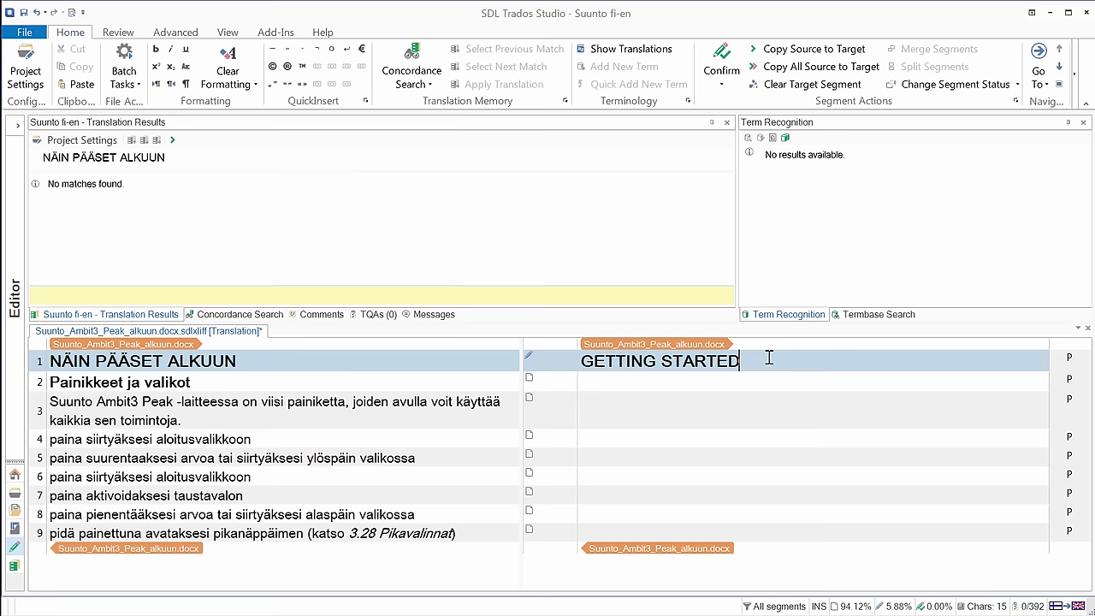
{"action": "left_click", "coordinate": [722, 83]}
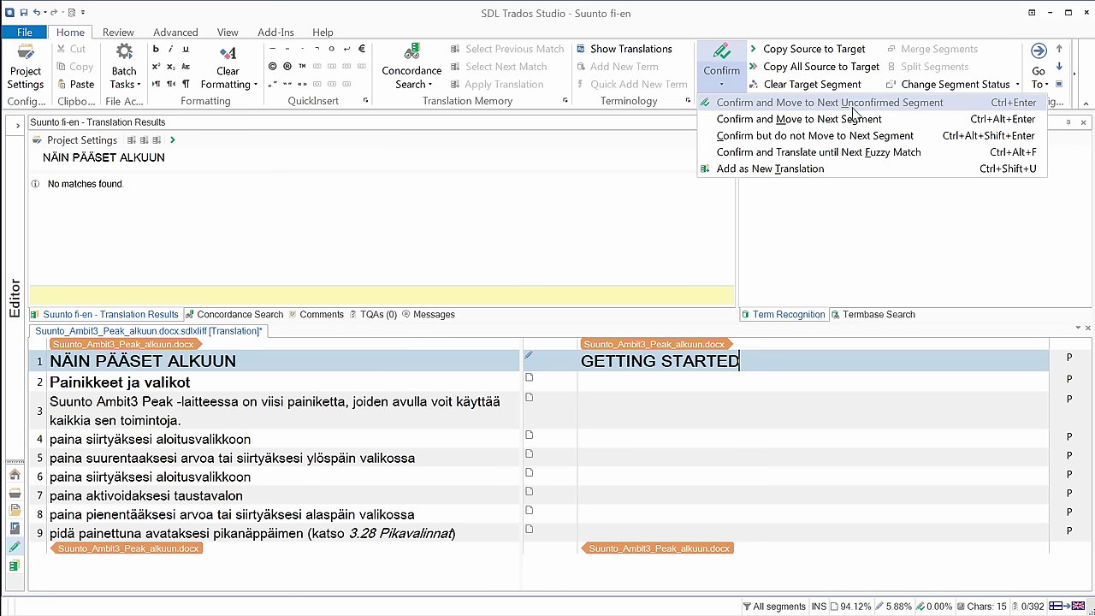
{"action": "left_click", "coordinate": [748, 366]}
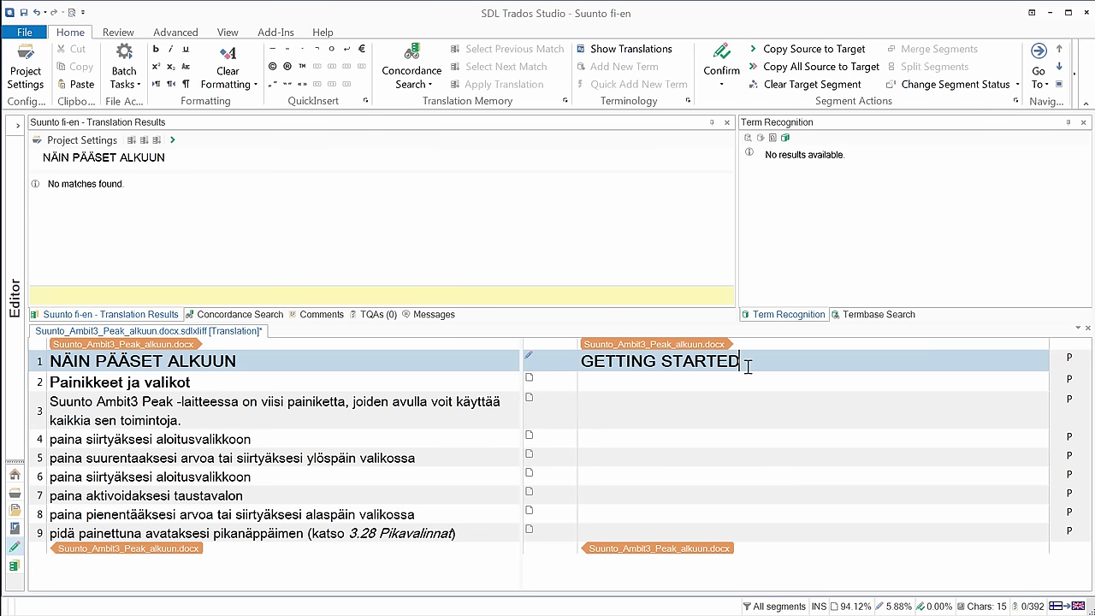
{"action": "key", "text": "ctrl+Return"}
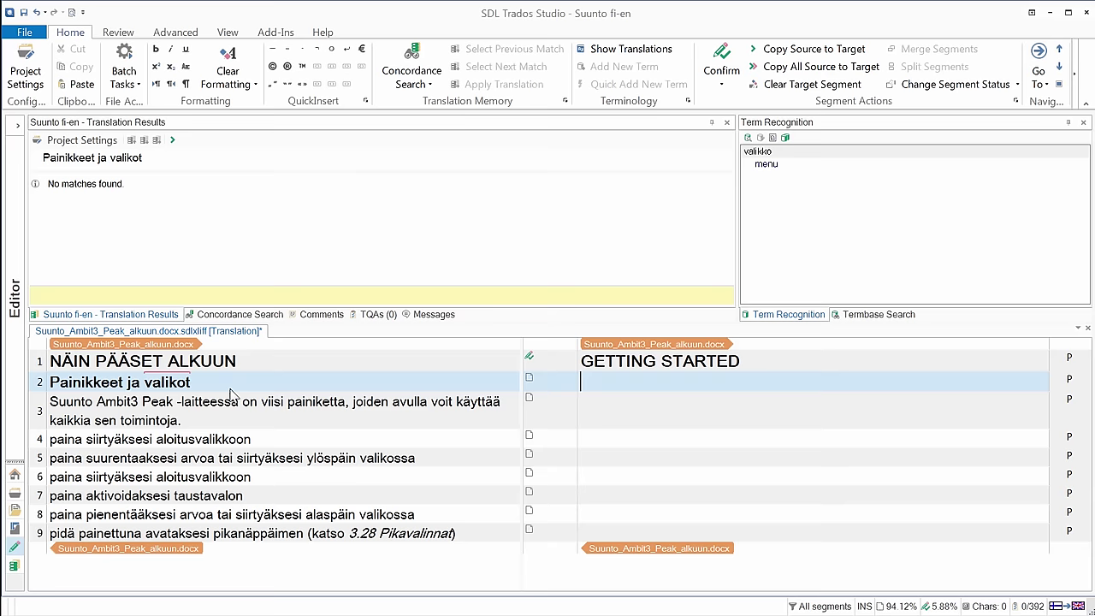
{"action": "key", "text": "alt+Tab"}
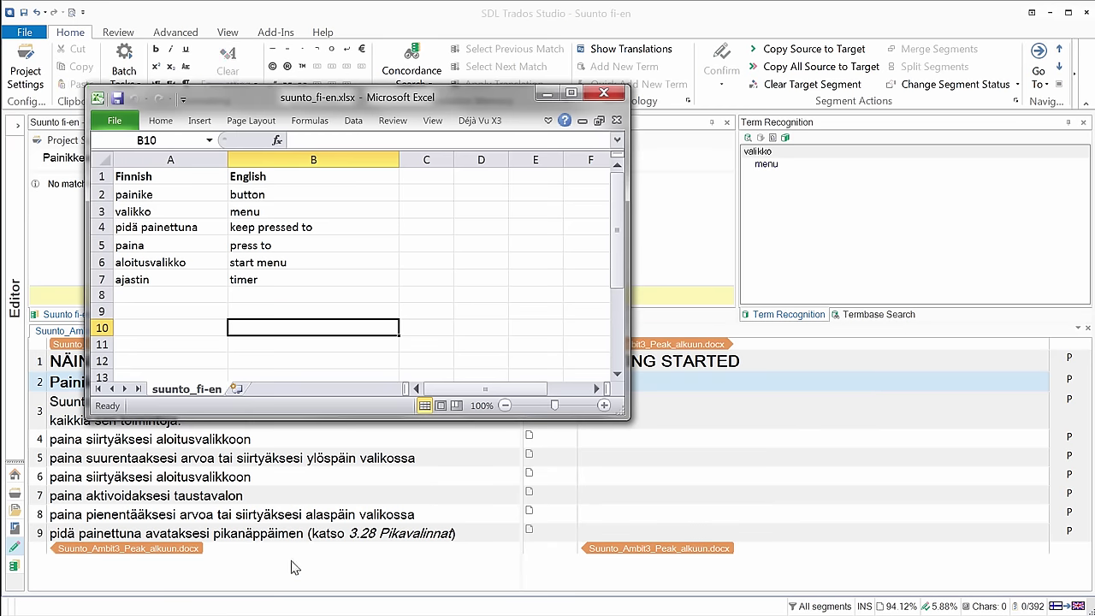
{"action": "left_click_drag", "start_coordinate": [306, 100], "coordinate": [600, 141]}
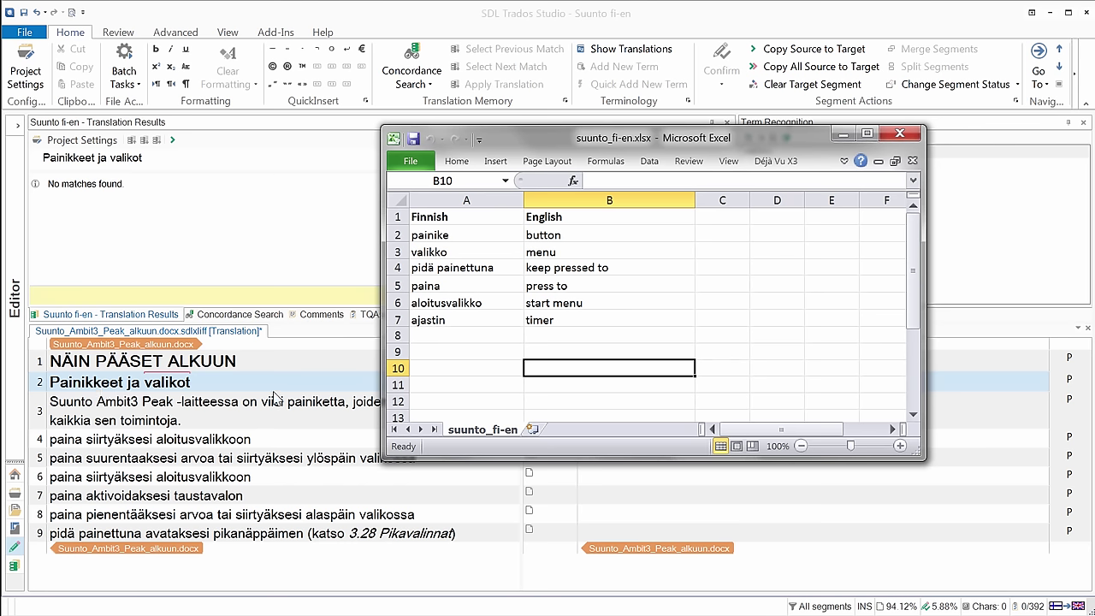
{"action": "left_click", "coordinate": [839, 133]}
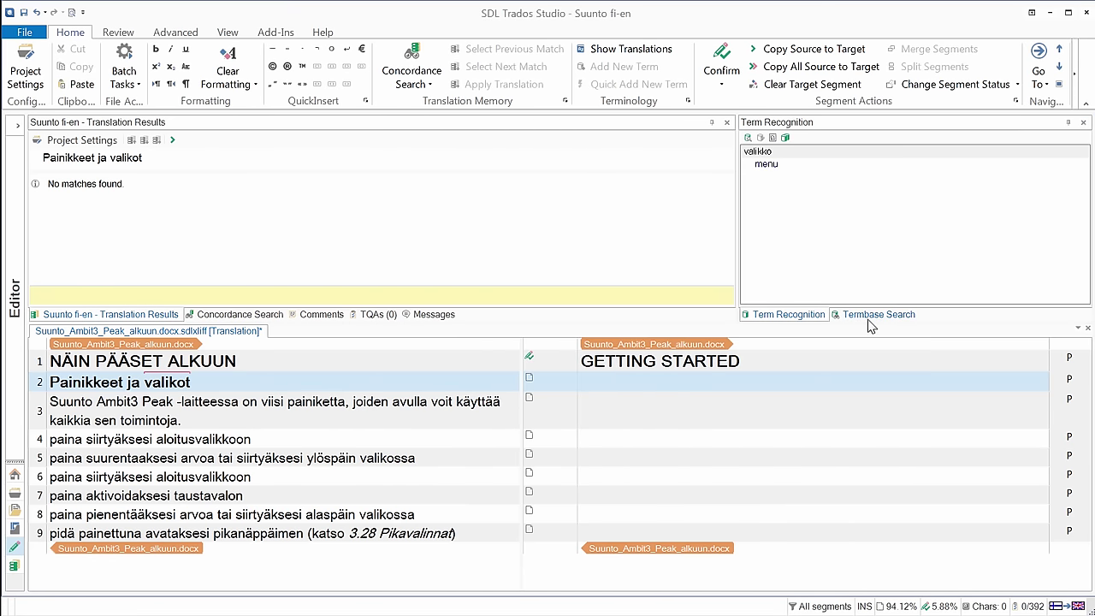
Translate segment 2 as 'Buttons and menus' using the AutoSuggest term 'menu', then confirm it
{"action": "type", "text": "Butto"}
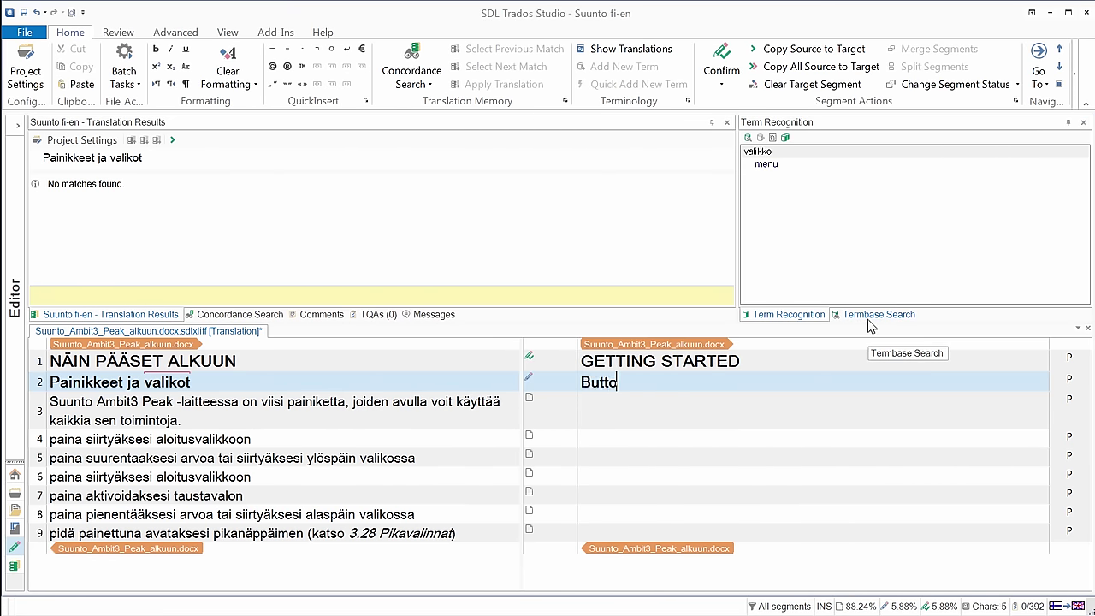
{"action": "type", "text": "ns and "}
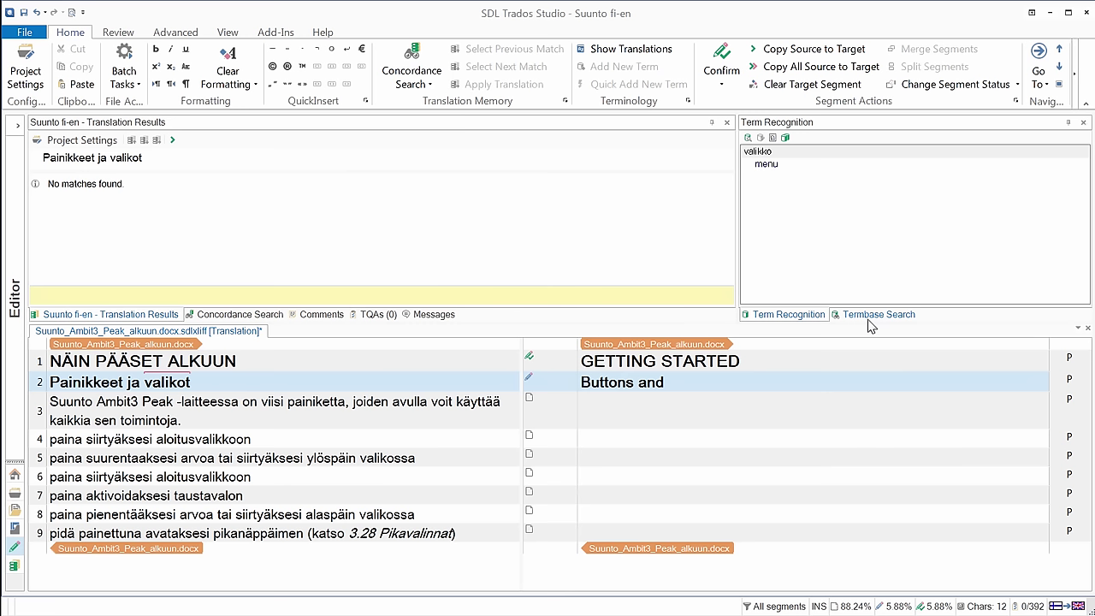
{"action": "type", "text": "m"}
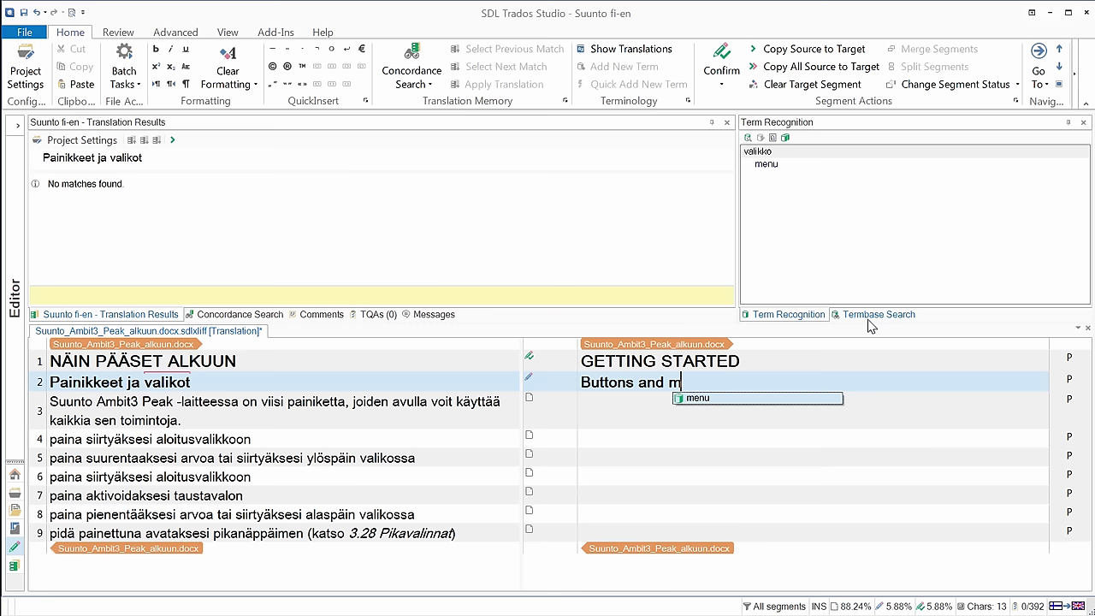
{"action": "key", "text": "Return"}
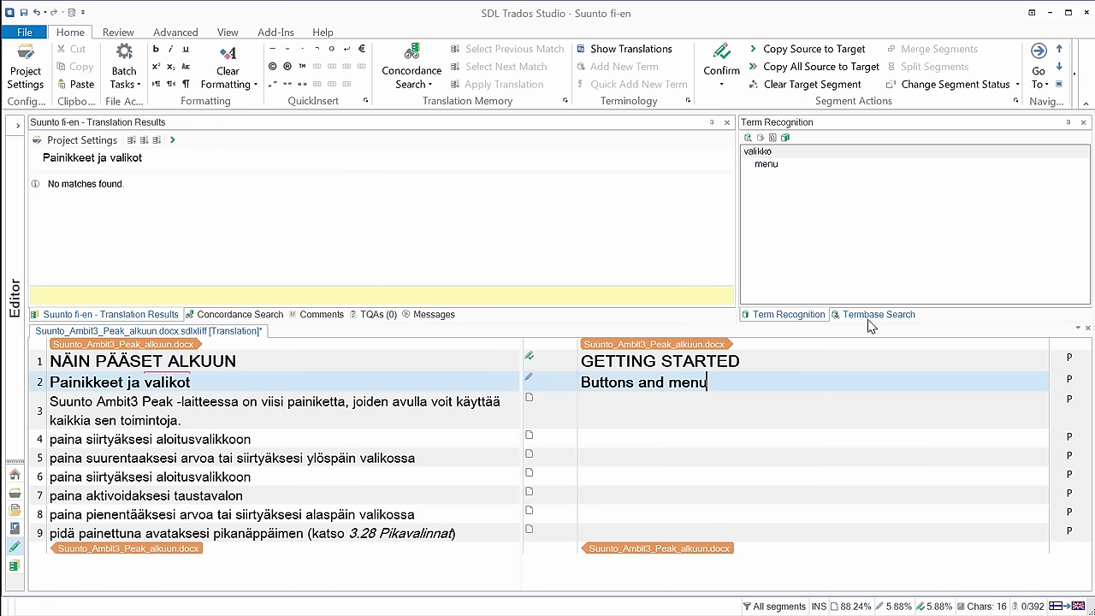
{"action": "type", "text": "s"}
{"action": "key", "text": "ctrl+Return"}
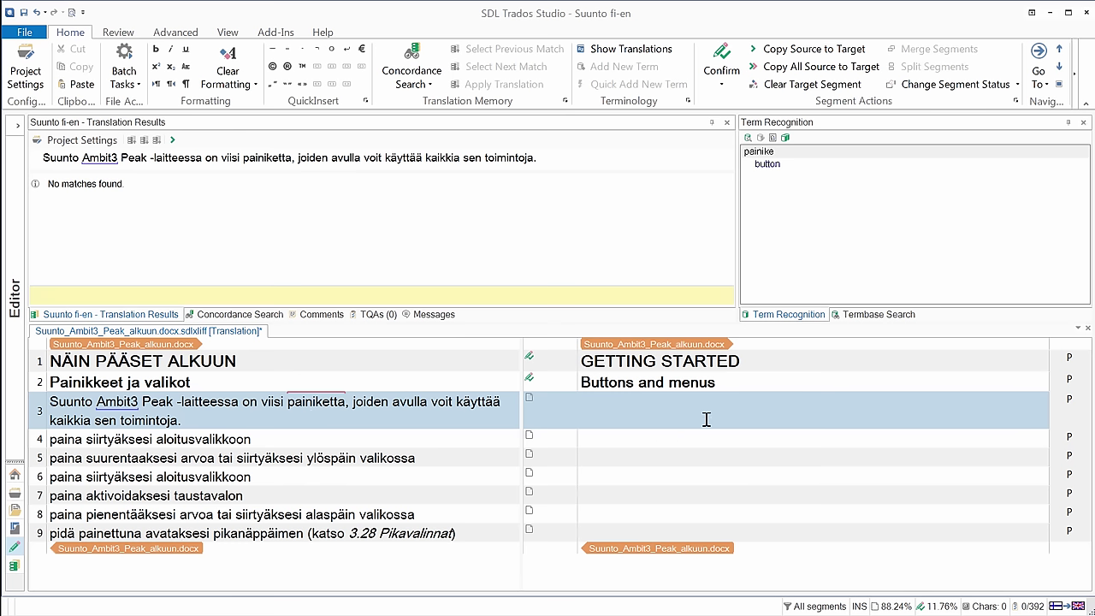
Draft segment 3 as 'Suunto Ambit3 Peak has five bttons which allow you to access all the features.'
{"action": "left_click", "coordinate": [761, 152]}
{"action": "key", "text": "ctrl+comma"}
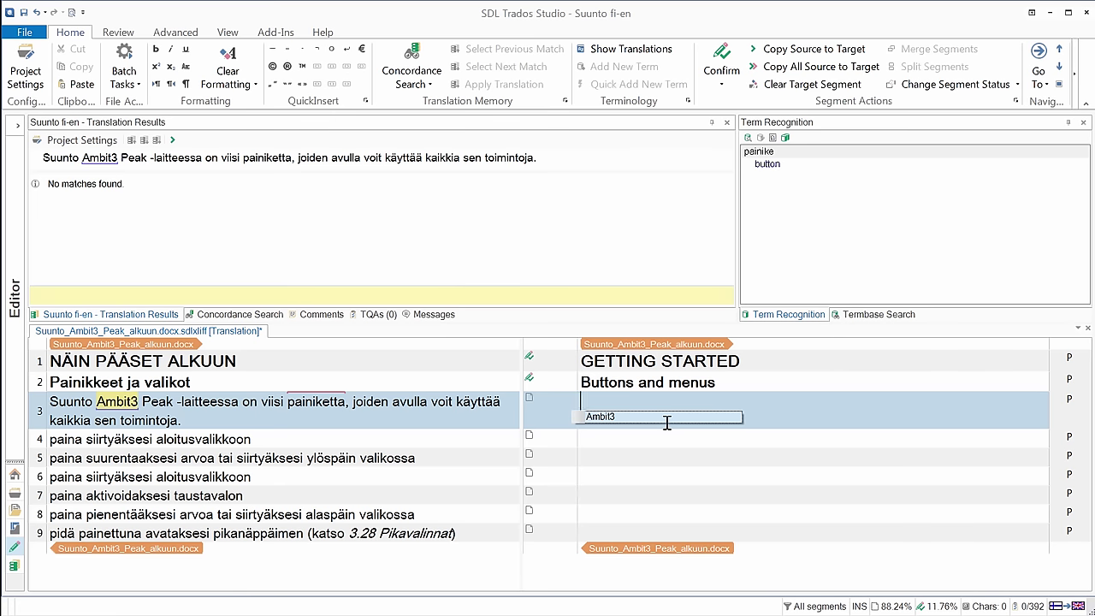
{"action": "key", "text": "Return"}
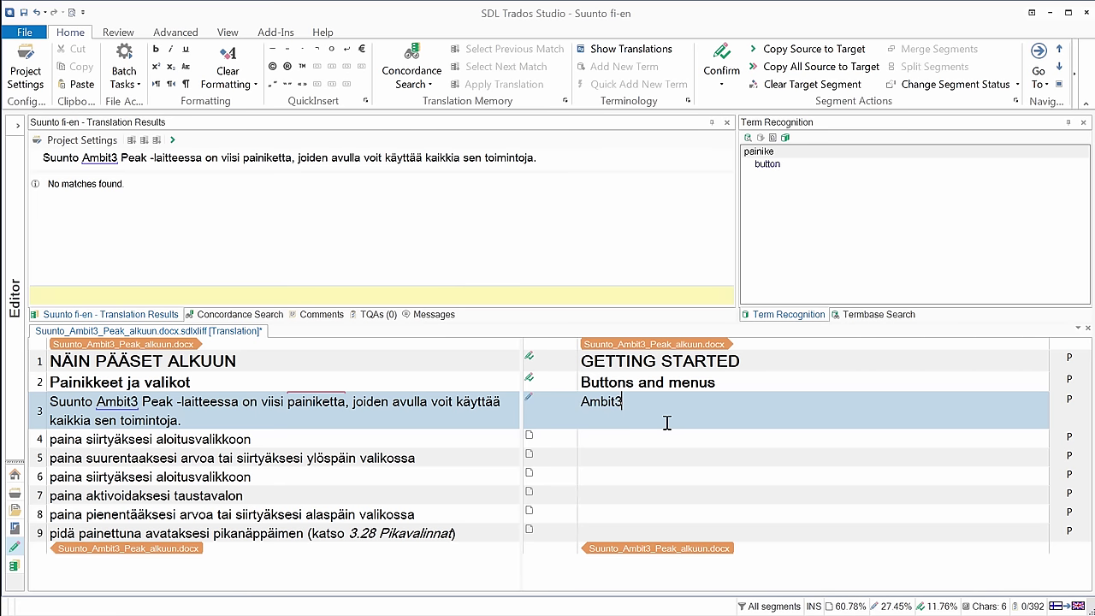
{"action": "key", "text": "BackSpace"}
{"action": "key", "text": "BackSpace"}
{"action": "key", "text": "BackSpace"}
{"action": "key", "text": "BackSpace"}
{"action": "key", "text": "BackSpace"}
{"action": "key", "text": "BackSpace"}
{"action": "type", "text": "Suunto Ambit3 Peak has five bttons which allow you to access all the features."}
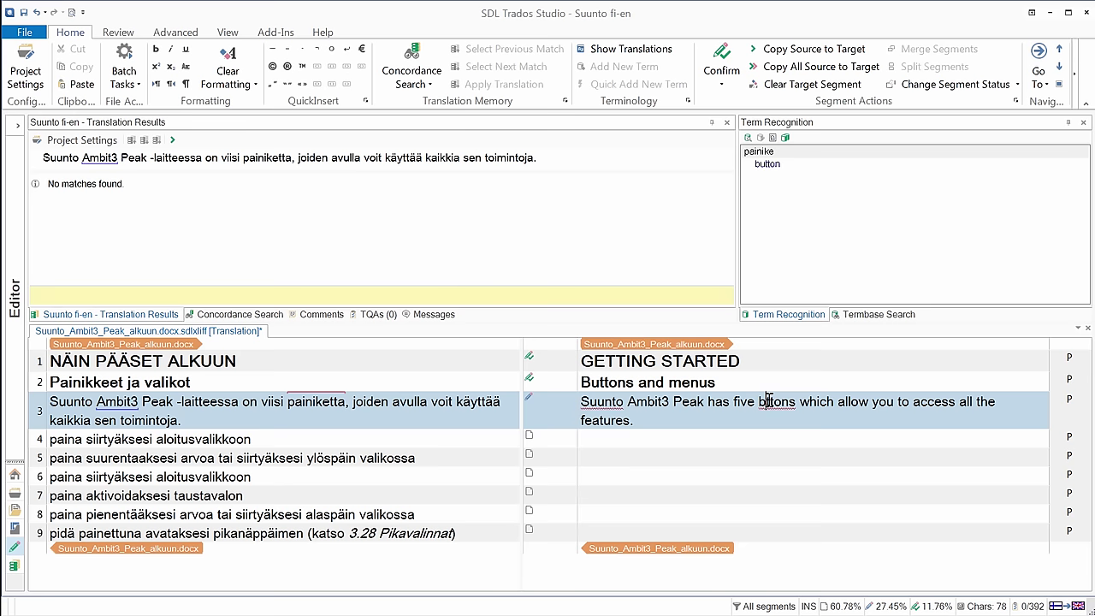
{"action": "type", "text": "u"}
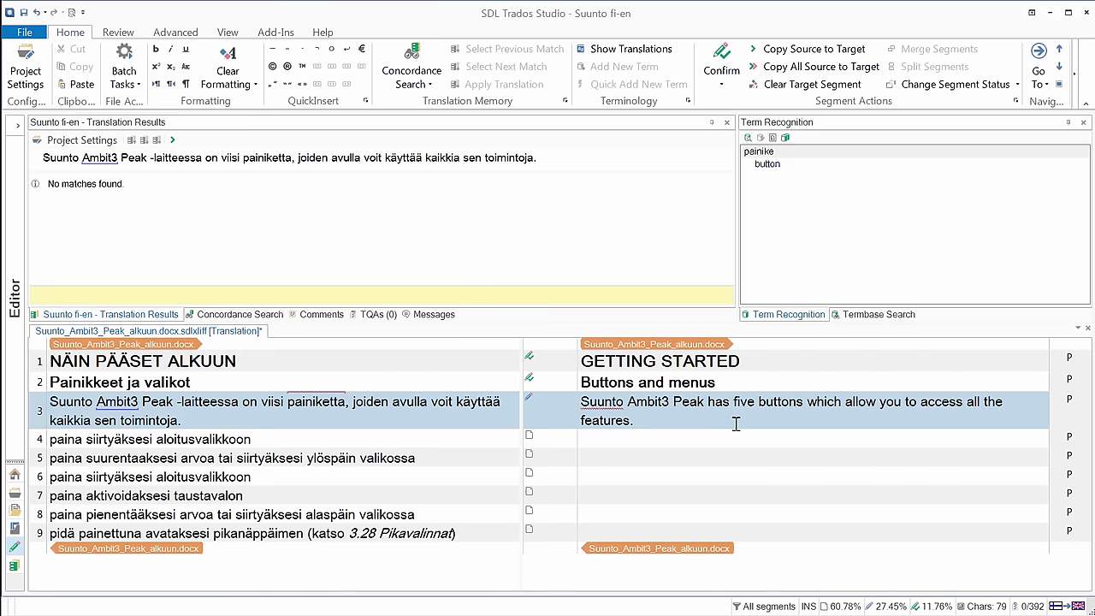
Confirm segment 3, then translate segment 4 as 'press to access the start menu' and confirm it
{"action": "key", "text": "ctrl+Return"}
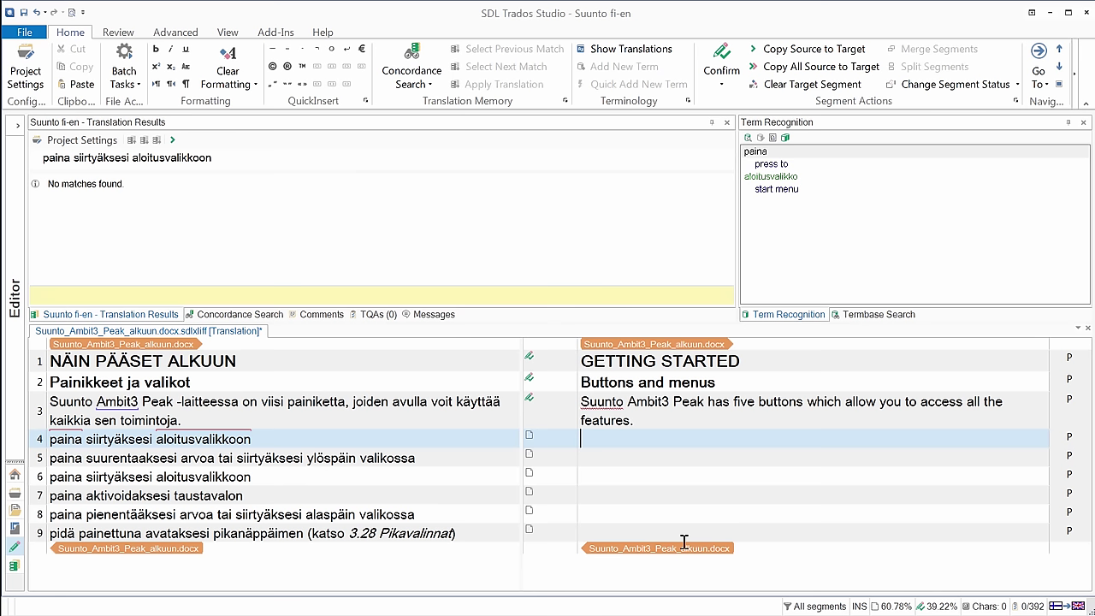
{"action": "type", "text": "pr"}
{"action": "key", "text": "Return"}
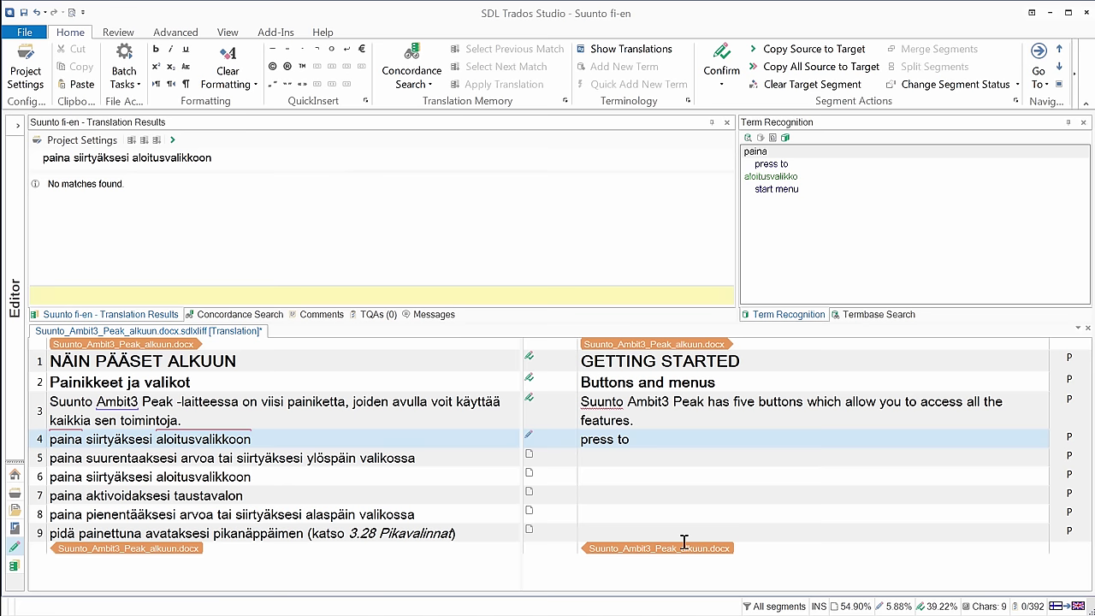
{"action": "type", "text": "access the "}
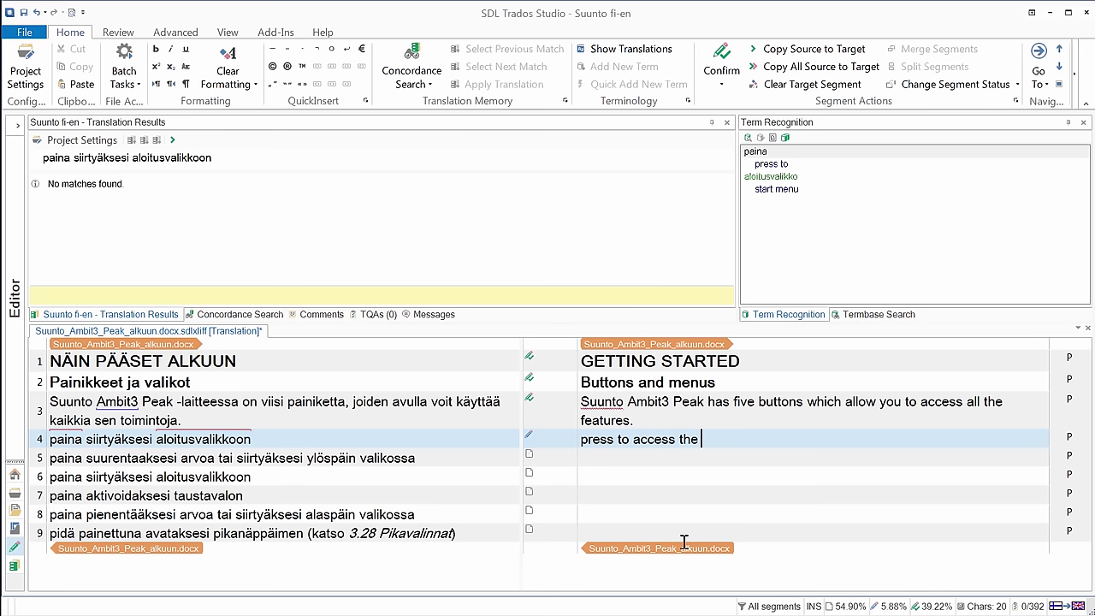
{"action": "type", "text": "st"}
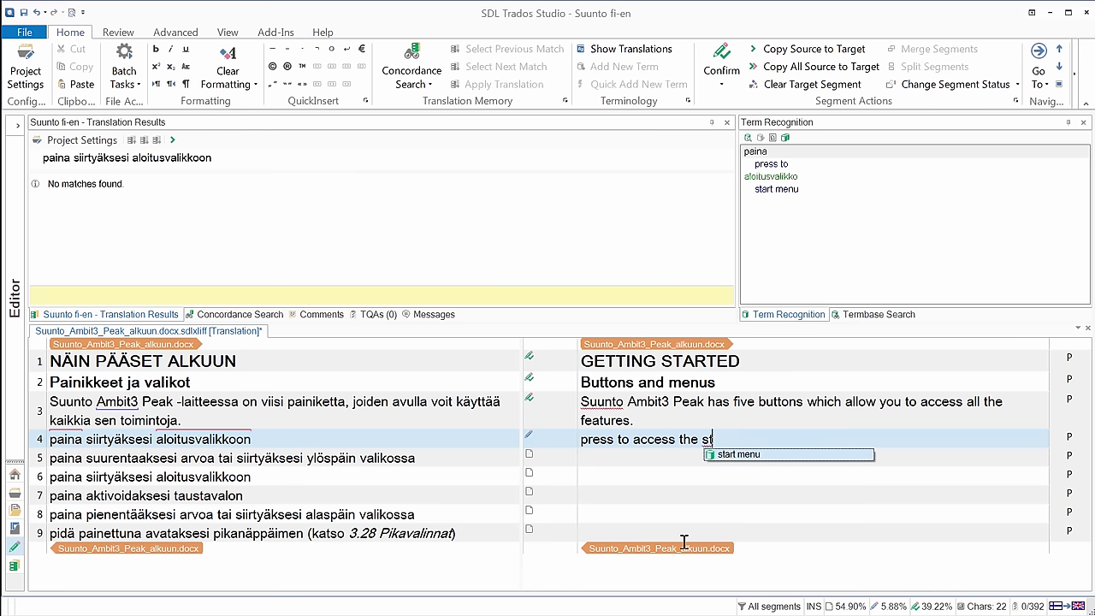
{"action": "key", "text": "Return"}
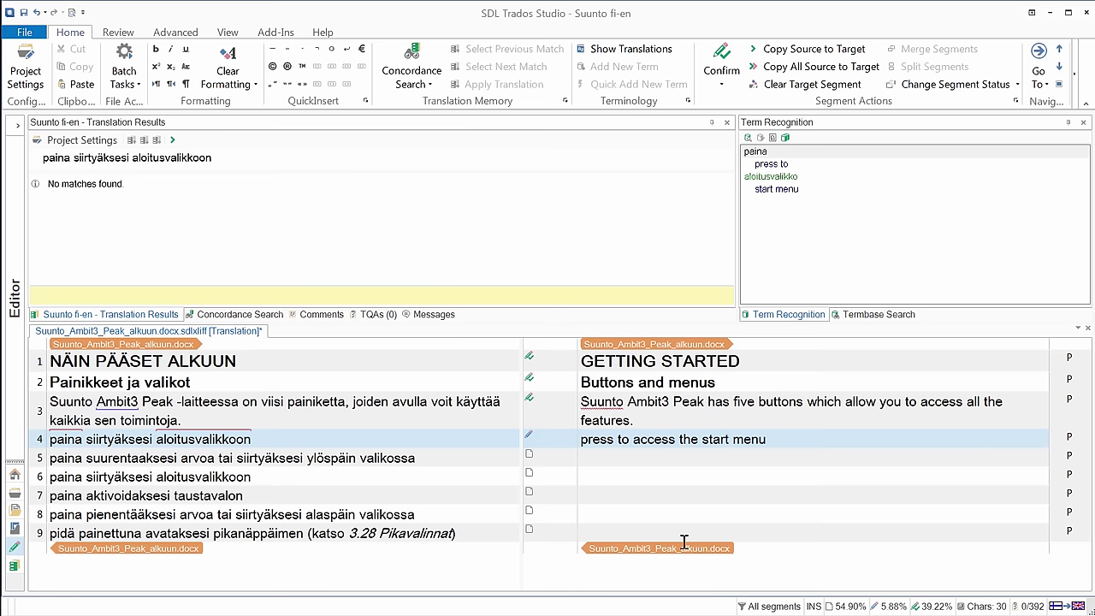
{"action": "key", "text": "ctrl+Return"}
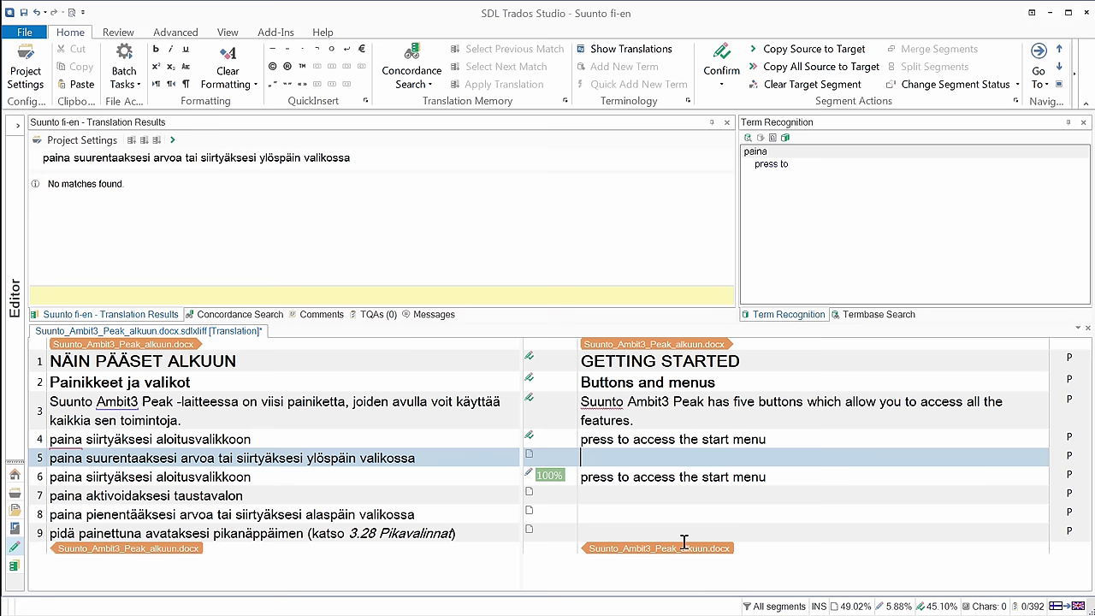
Translate segment 5 as 'press to increase a value or move up in the menu', confirming it and auto-filled segment 6
{"action": "type", "text": "p"}
{"action": "key", "text": "Return"}
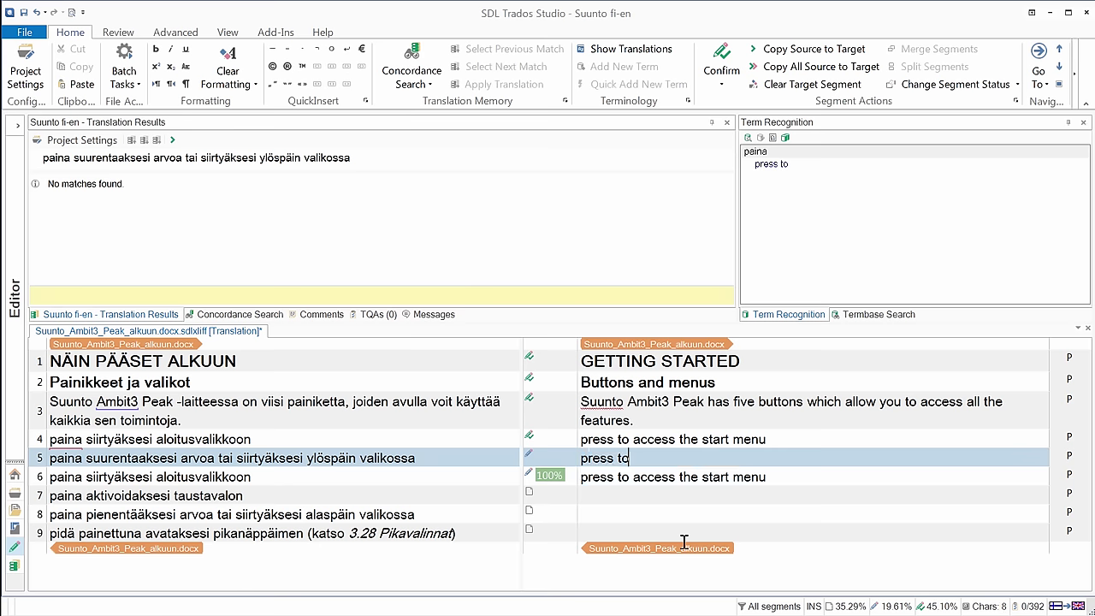
{"action": "type", "text": "increase a value or move up in the"}
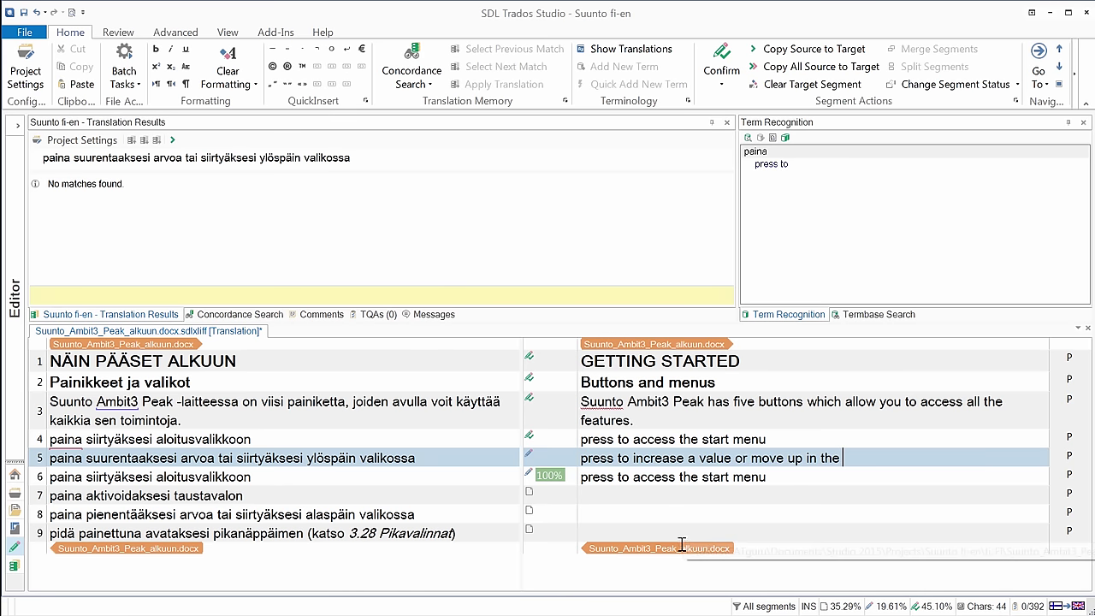
{"action": "double_click", "coordinate": [431, 464]}
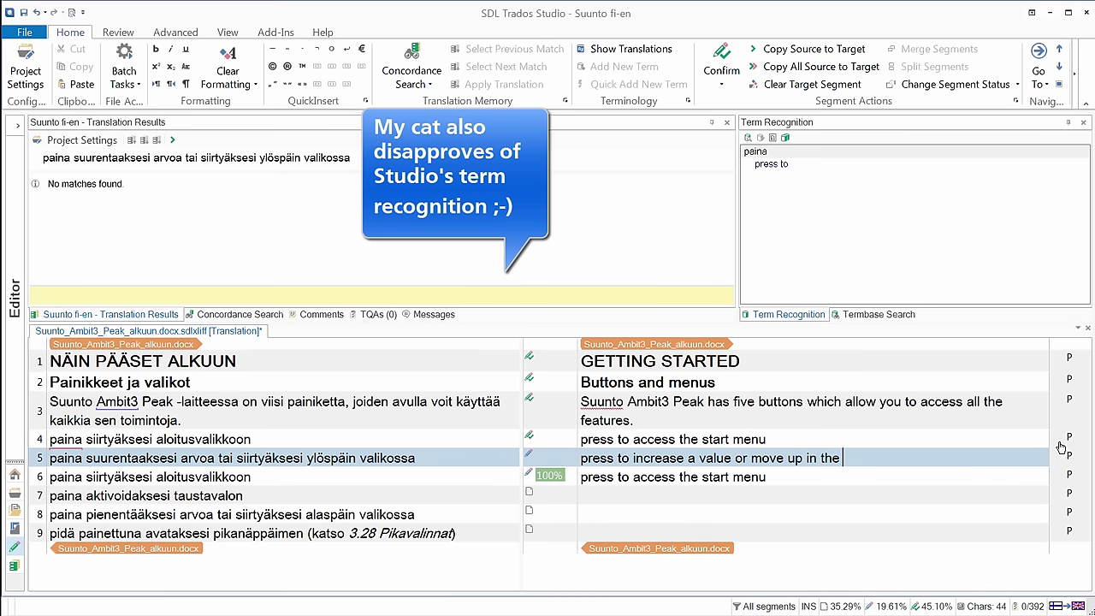
{"action": "key", "text": "BackSpace"}
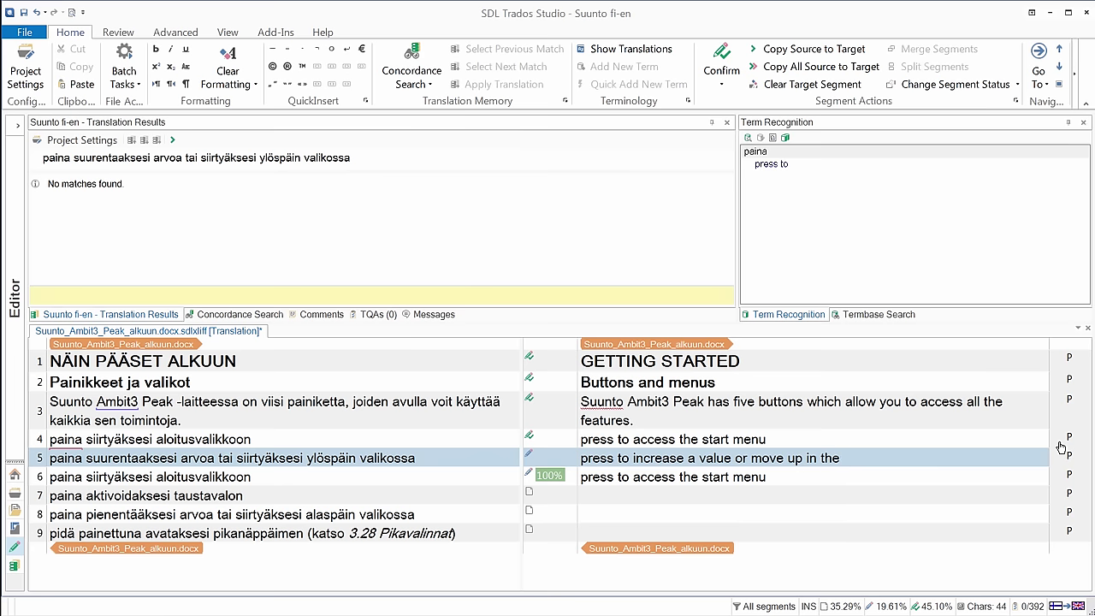
{"action": "type", "text": "menu"}
{"action": "key", "text": "ctrl+Return"}
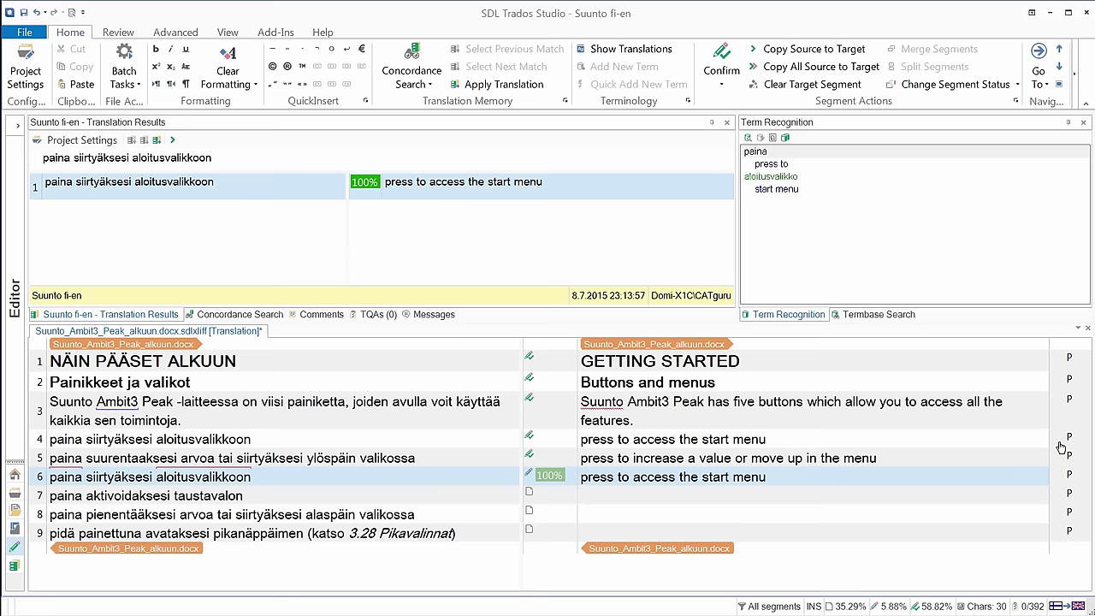
{"action": "key", "text": "ctrl+Return"}
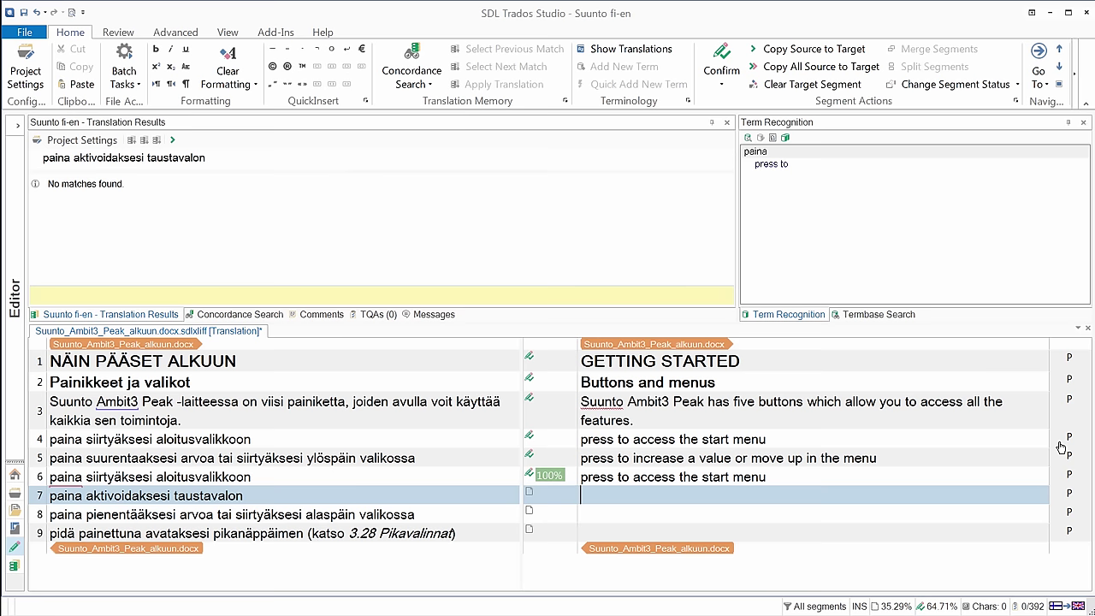
Enter 'press to activate the' in segment 7 using the 'press to' AutoSuggest phrase
{"action": "type", "text": "pr"}
{"action": "key", "text": "Return"}
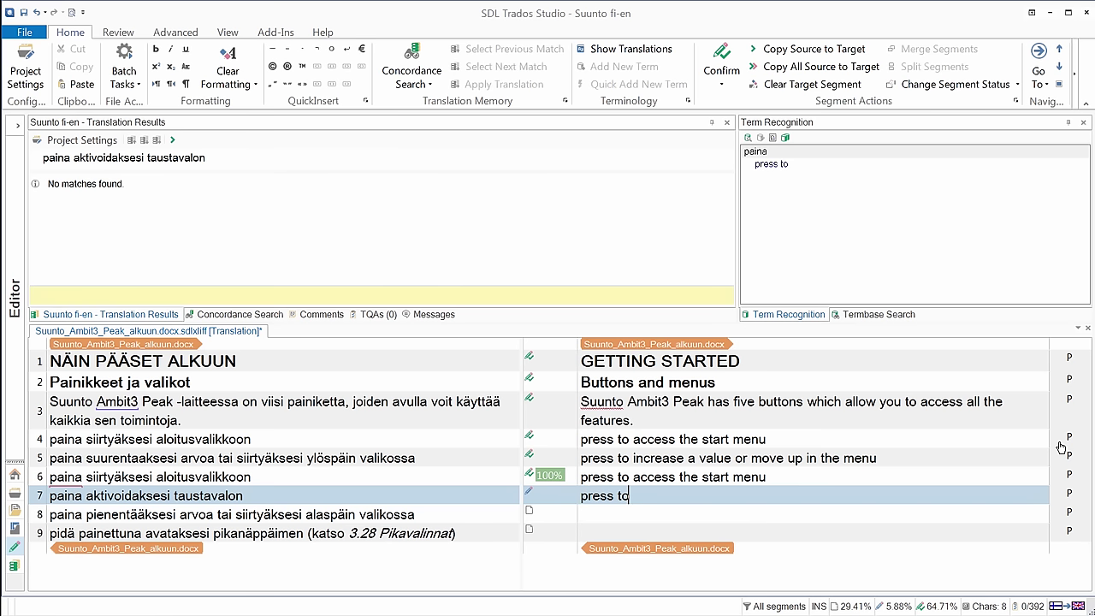
{"action": "type", "text": "activate the"}
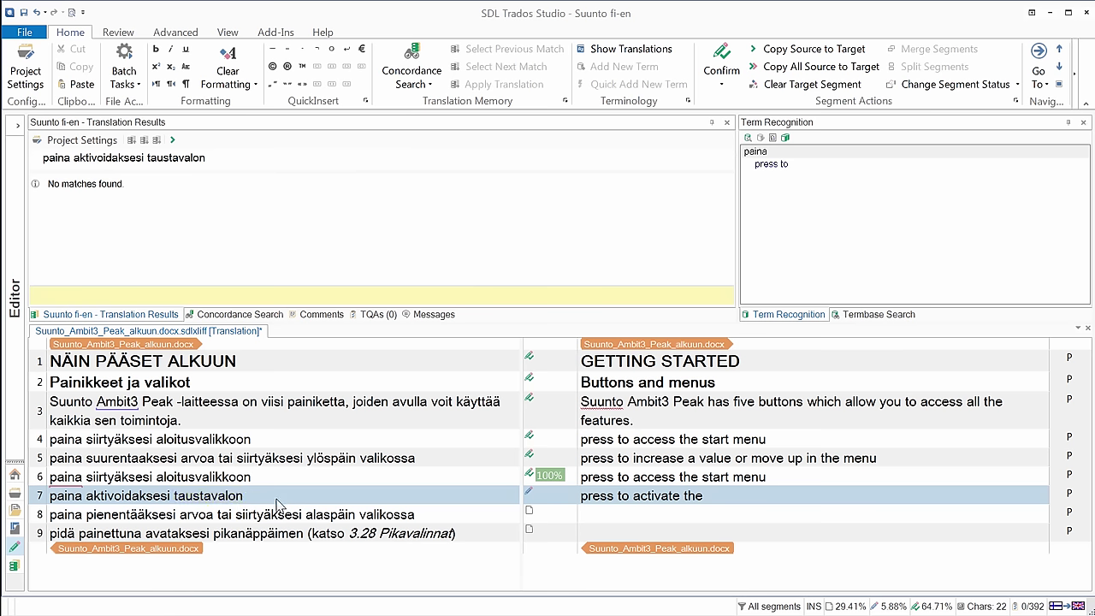
In Project Settings, add Ambit3_reference.tmx as a file-based translation memory using the TMX Files filter
{"action": "left_click", "coordinate": [34, 79]}
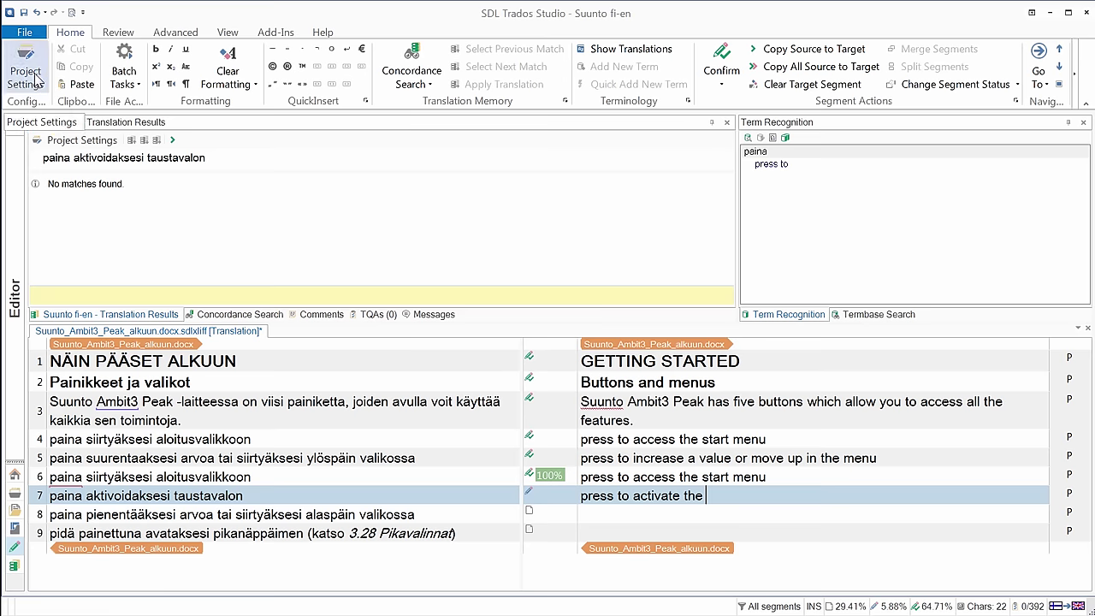
{"action": "left_click", "coordinate": [36, 78]}
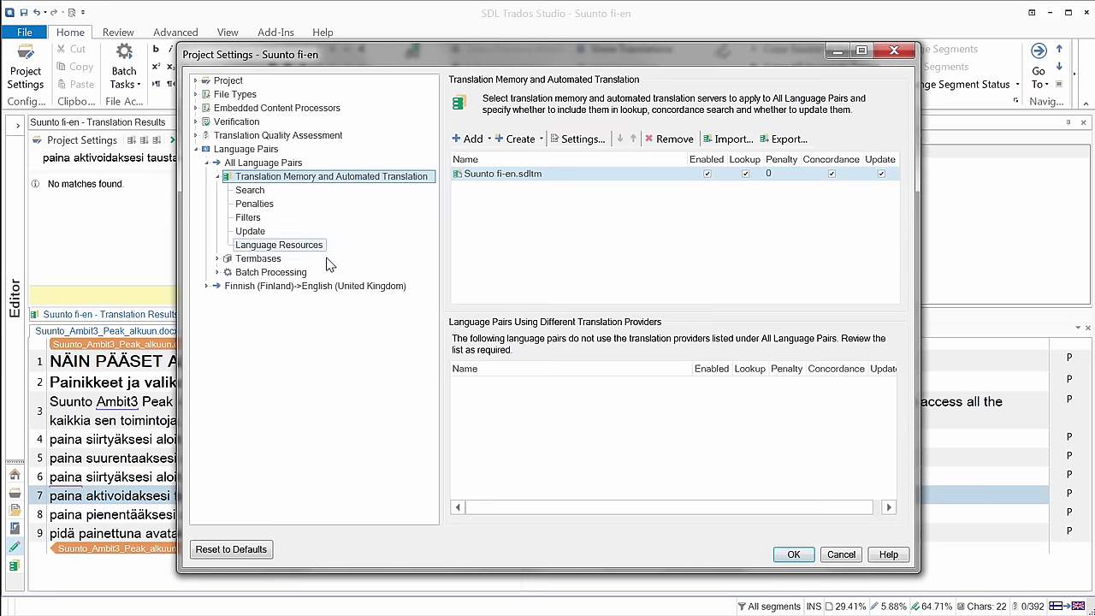
{"action": "left_click", "coordinate": [474, 139]}
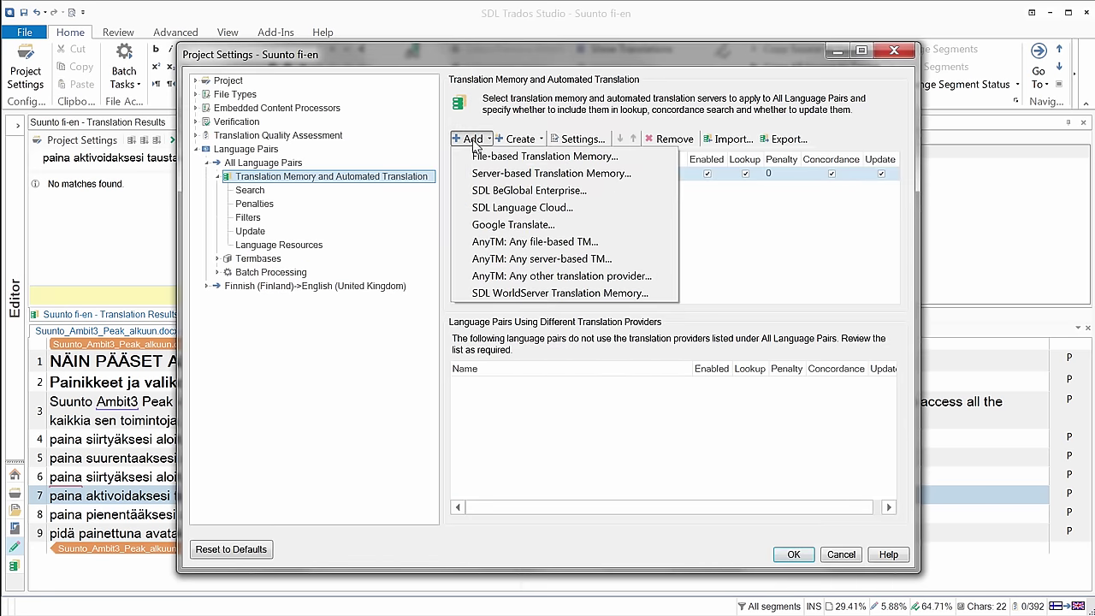
{"action": "left_click", "coordinate": [517, 163]}
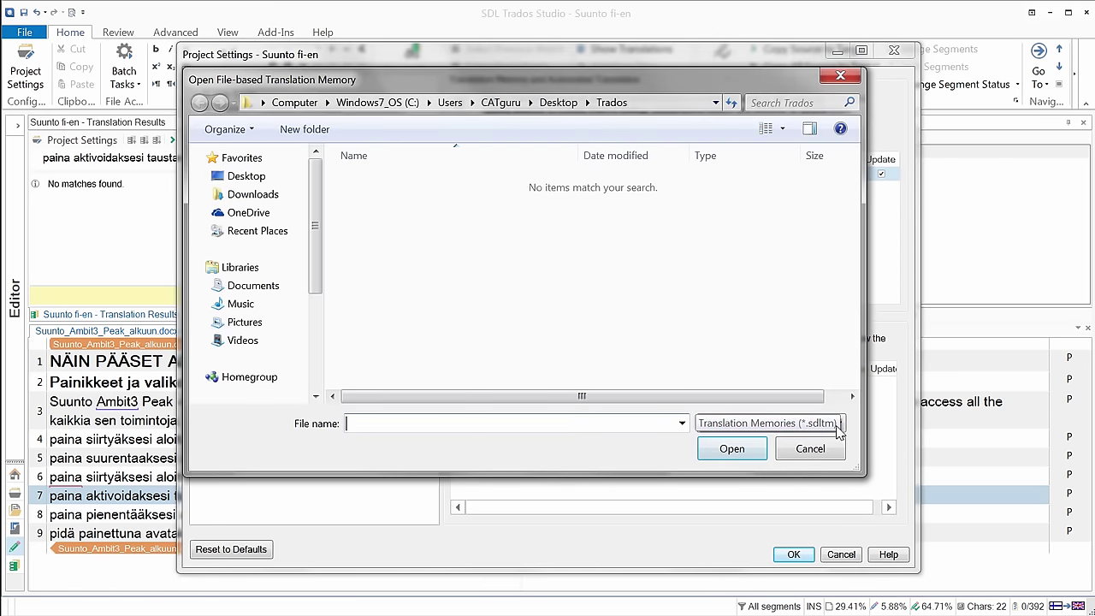
{"action": "left_click", "coordinate": [837, 432]}
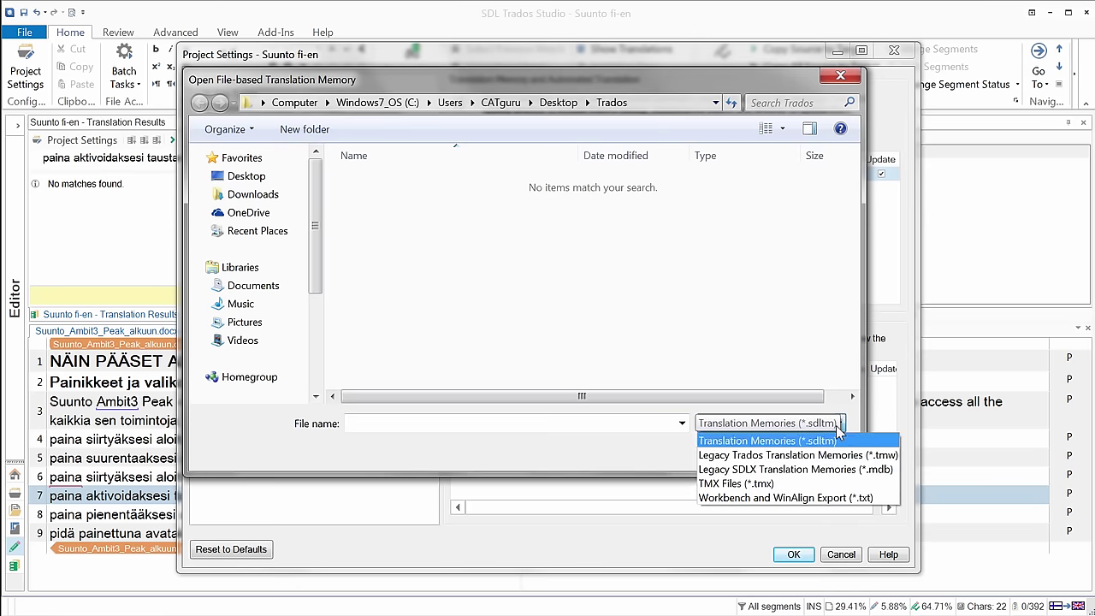
{"action": "left_click", "coordinate": [778, 484]}
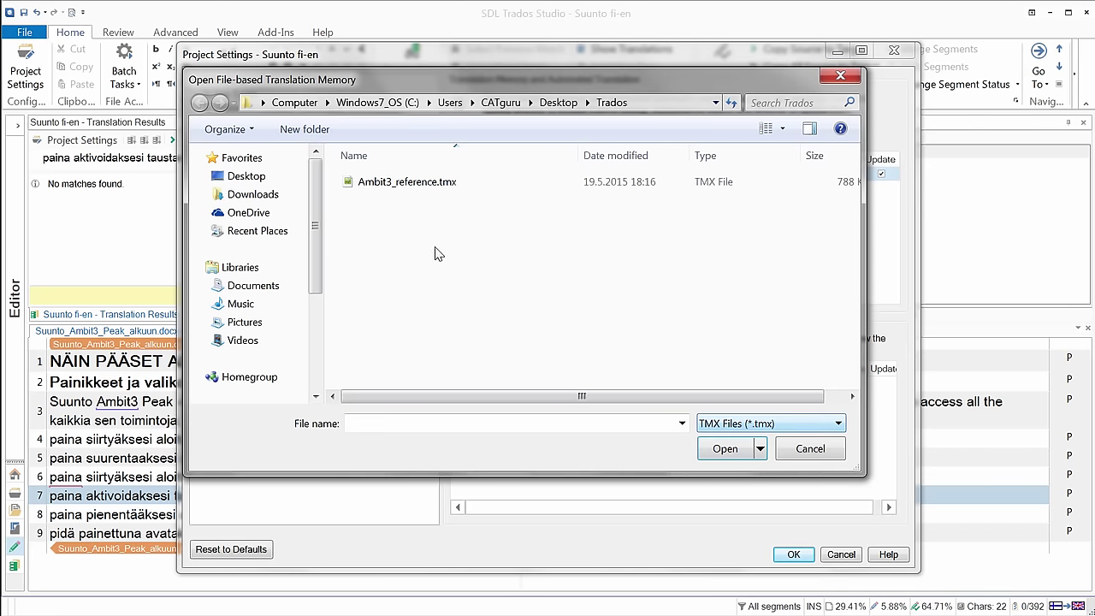
{"action": "left_click", "coordinate": [382, 183]}
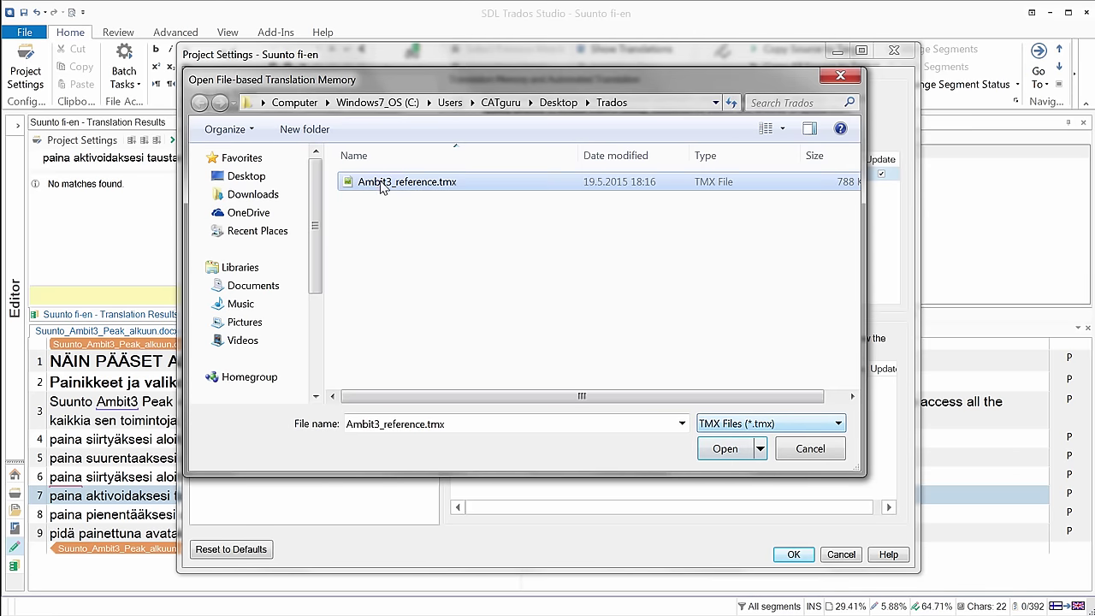
{"action": "left_click", "coordinate": [723, 449]}
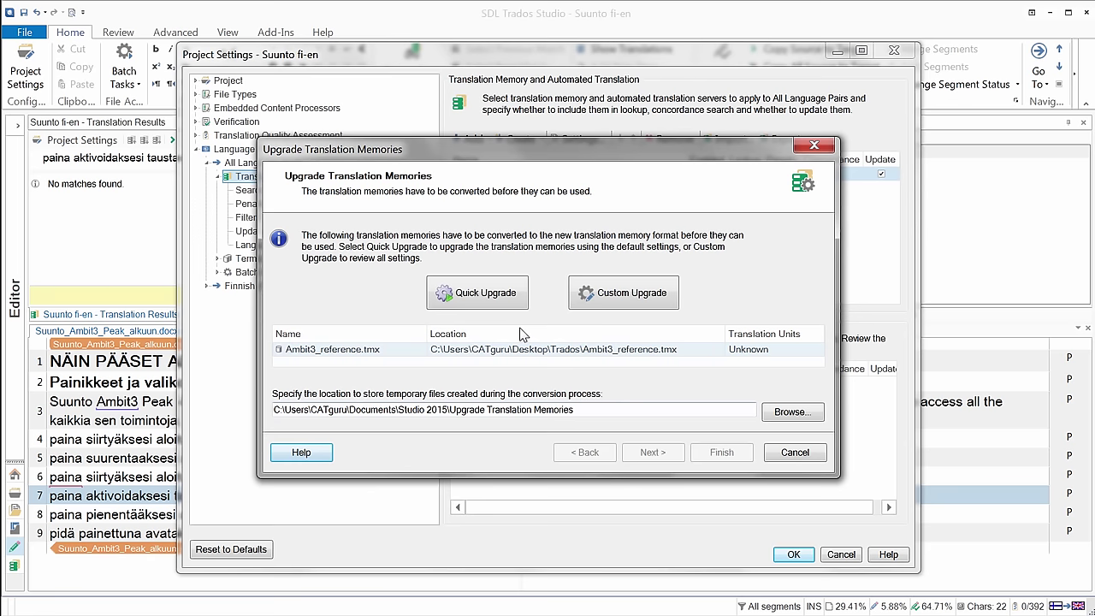
Quick-upgrade the TMX to Ambit3_reference_fi-FI_en-GB.sdltm, delete temp files, and turn off its Lookup
{"action": "left_click", "coordinate": [494, 300]}
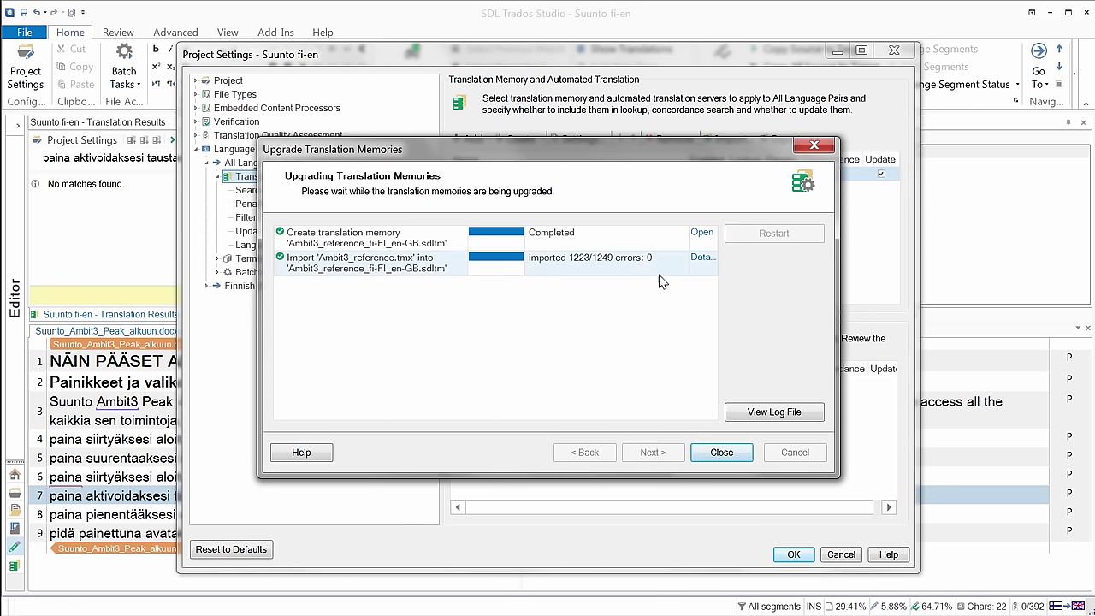
{"action": "left_click", "coordinate": [721, 453]}
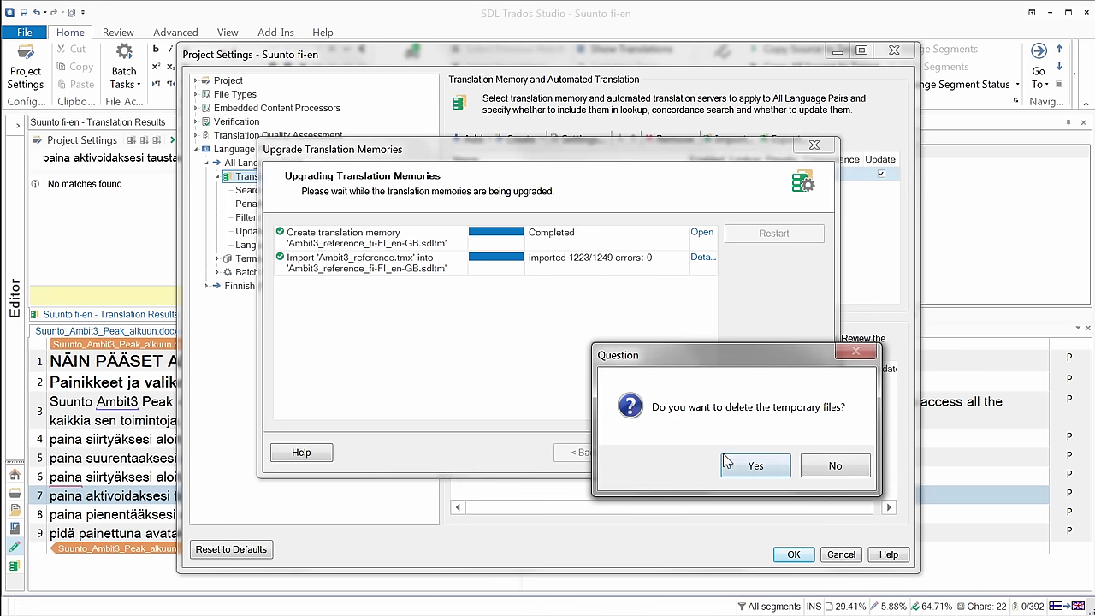
{"action": "left_click", "coordinate": [755, 467]}
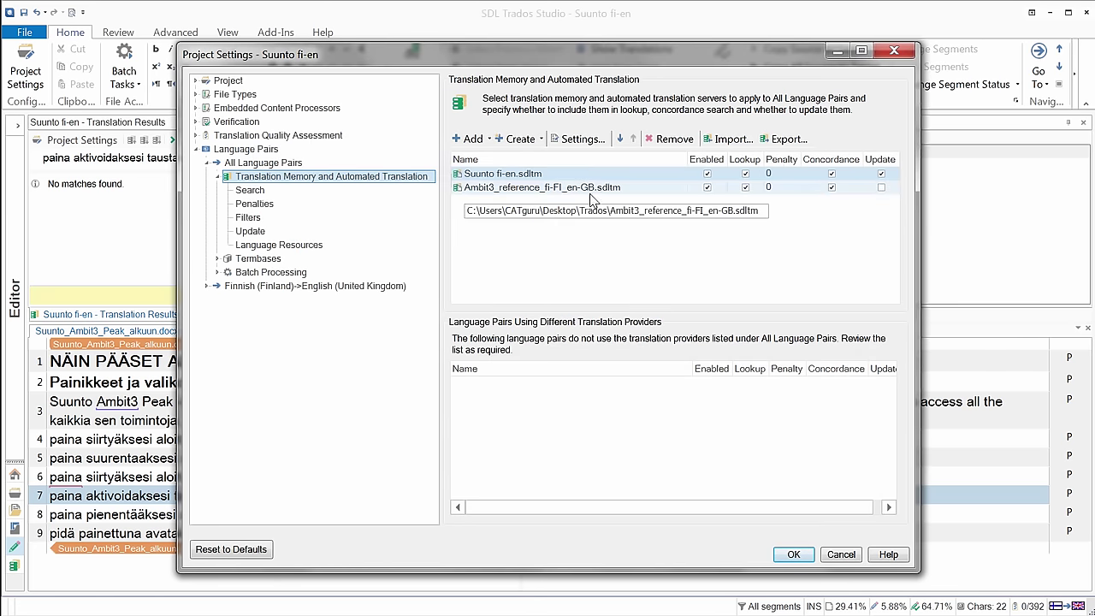
{"action": "left_click", "coordinate": [745, 188]}
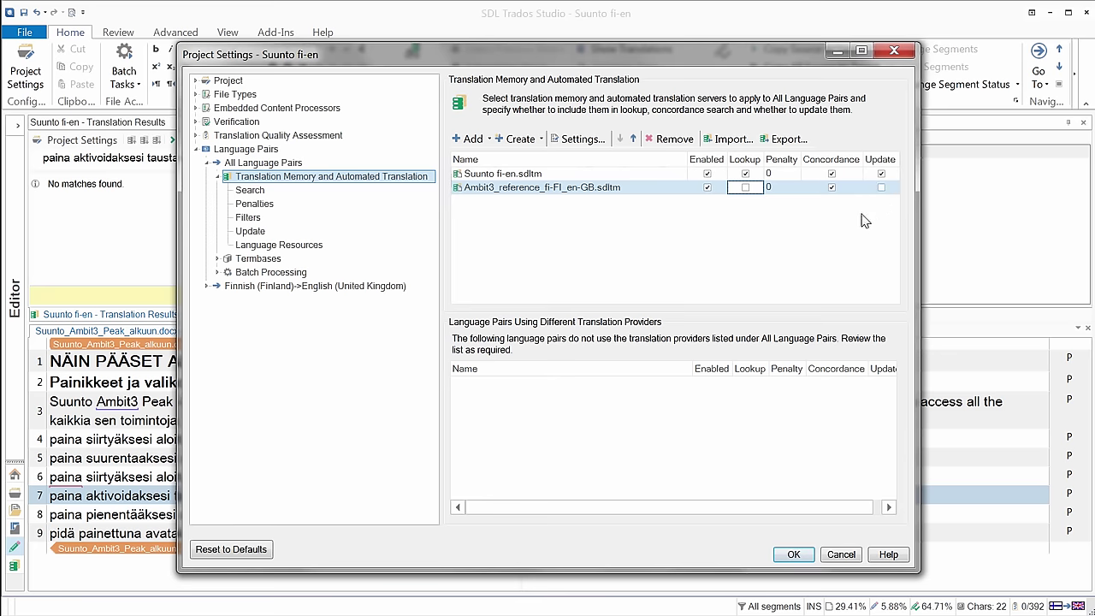
{"action": "left_click", "coordinate": [793, 554]}
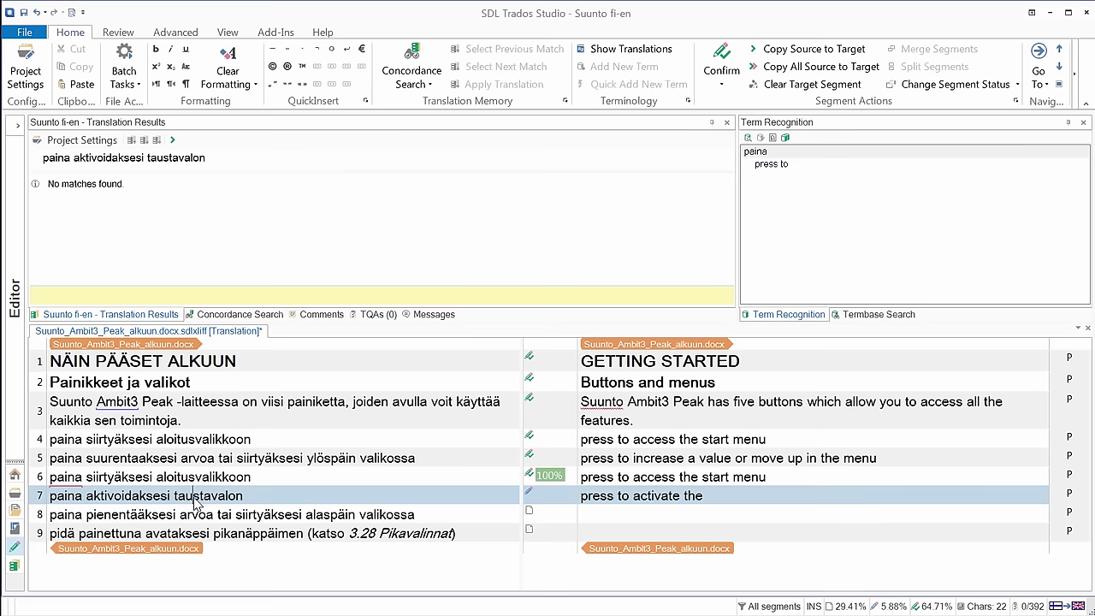
Concordance-search taustavalon and its variants taustavalo, taustavaloa, taustavalosta, then select 'backlight' in the match
{"action": "double_click", "coordinate": [197, 498]}
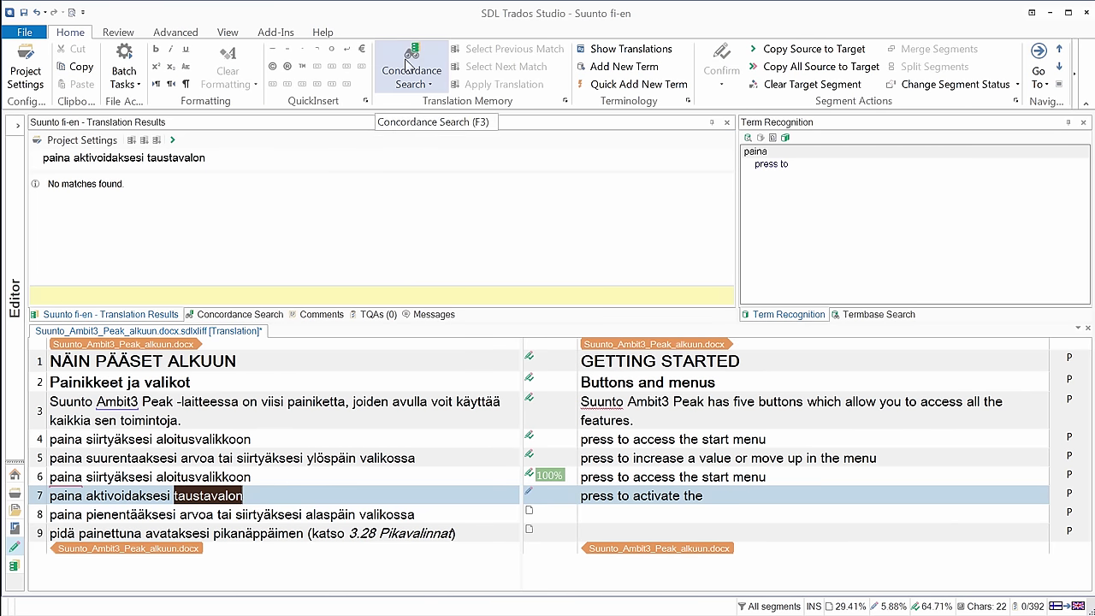
{"action": "left_click", "coordinate": [409, 65]}
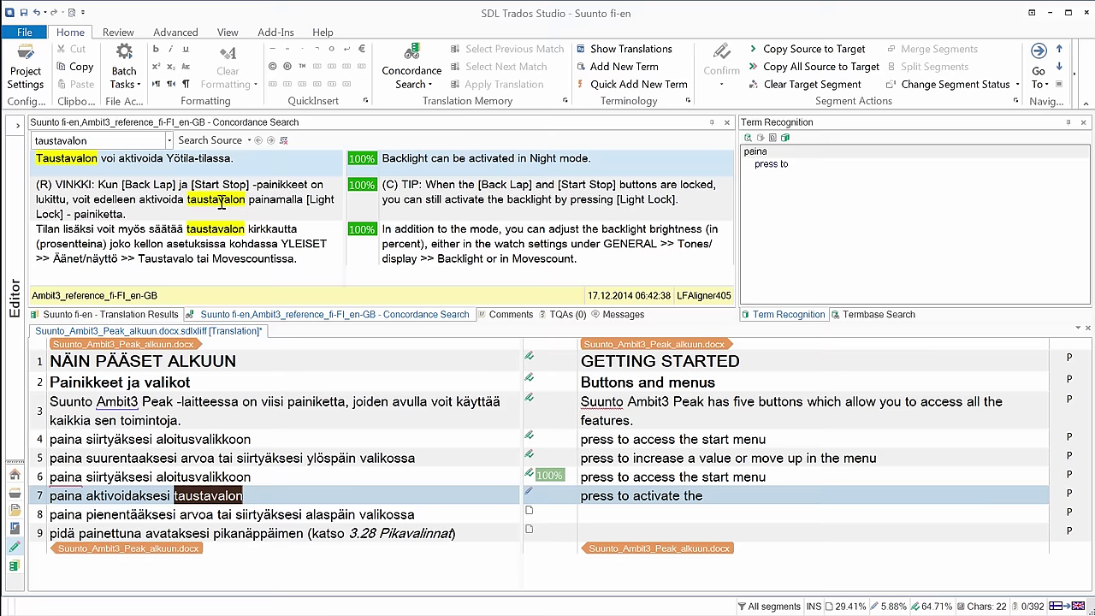
{"action": "left_click", "coordinate": [109, 139]}
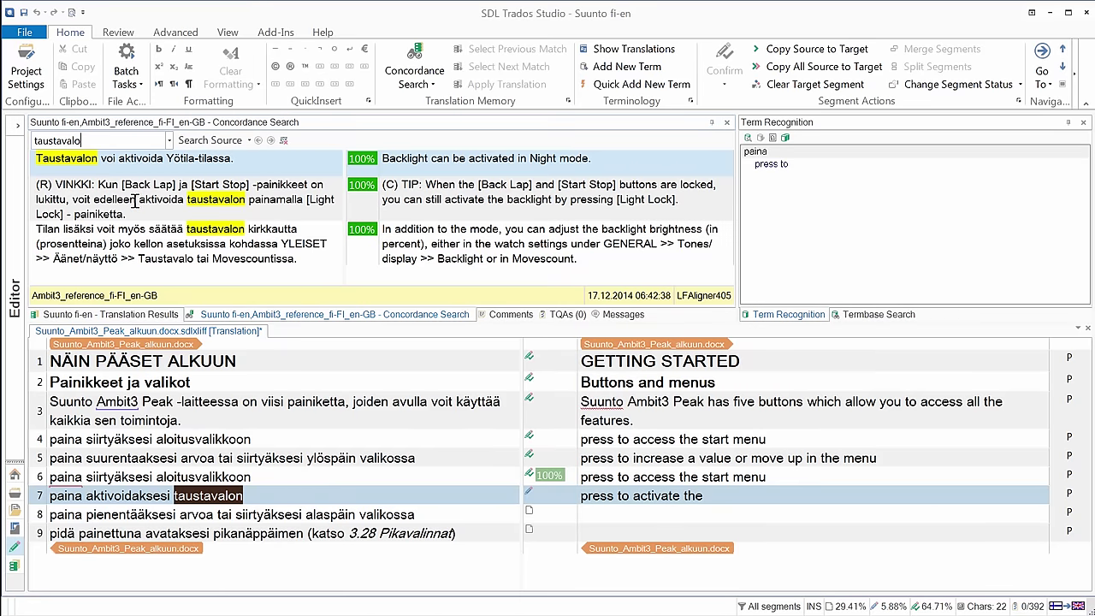
{"action": "key", "text": "Return"}
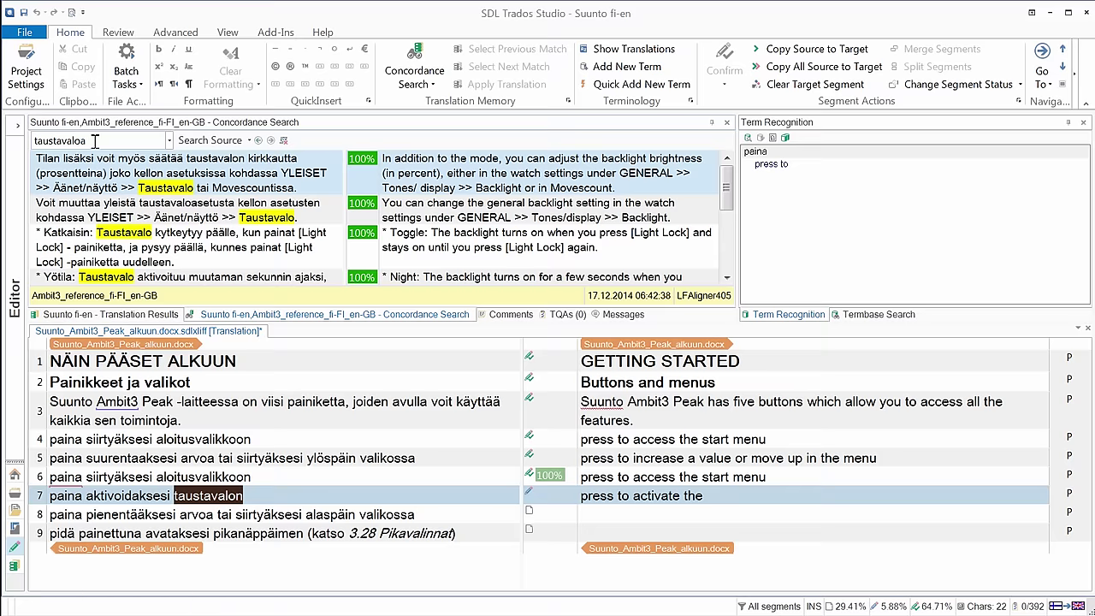
{"action": "key", "text": "Return"}
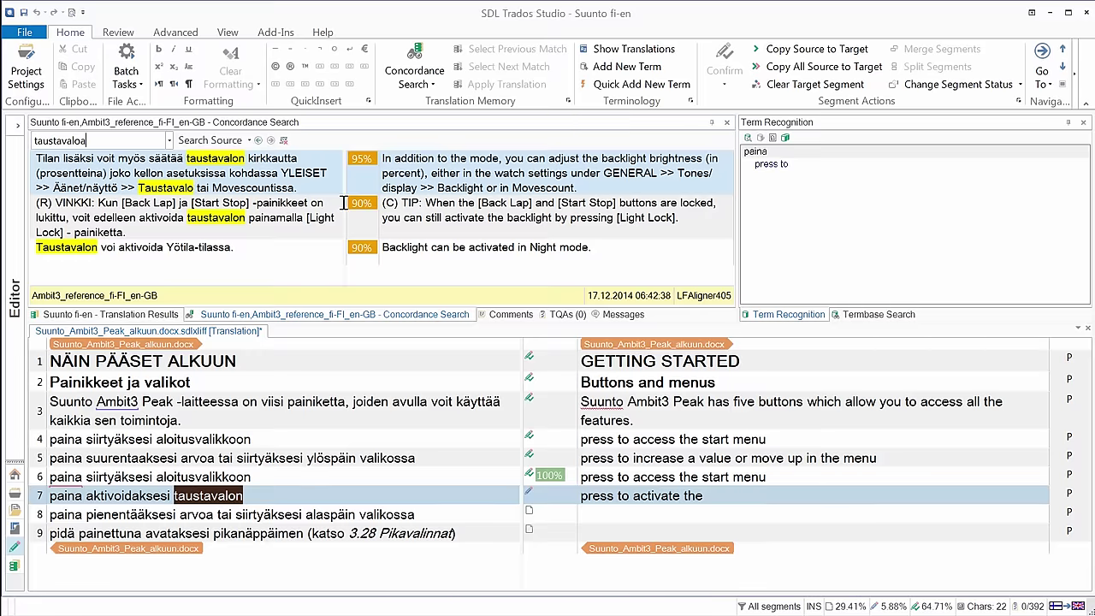
{"action": "left_click", "coordinate": [115, 145]}
{"action": "key", "text": "BackSpace"}
{"action": "key", "text": "Return"}
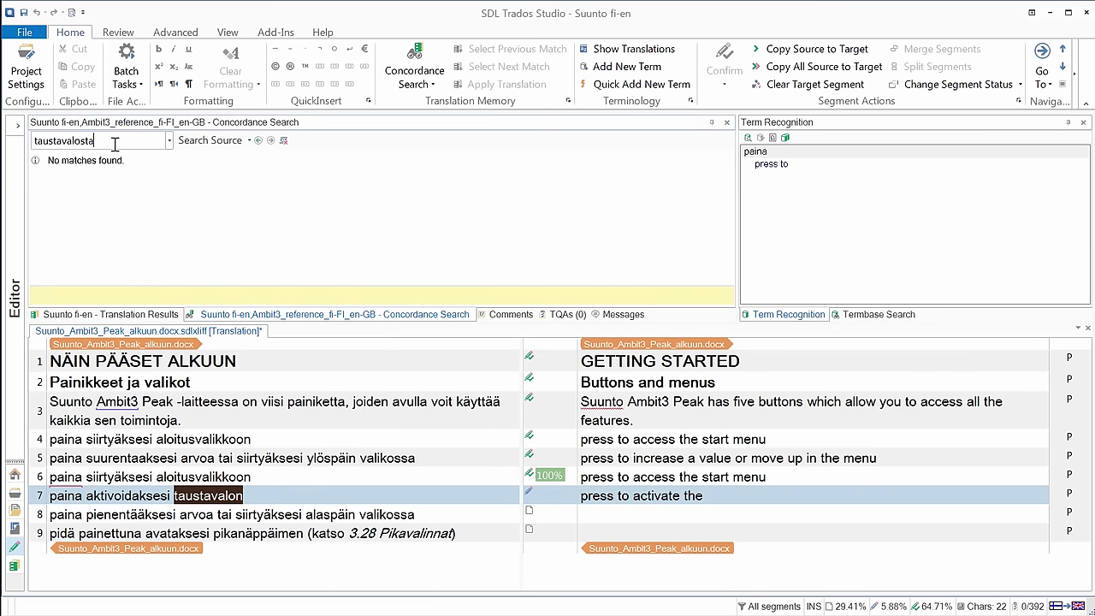
{"action": "type", "text": "n"}
{"action": "key", "text": "Return"}
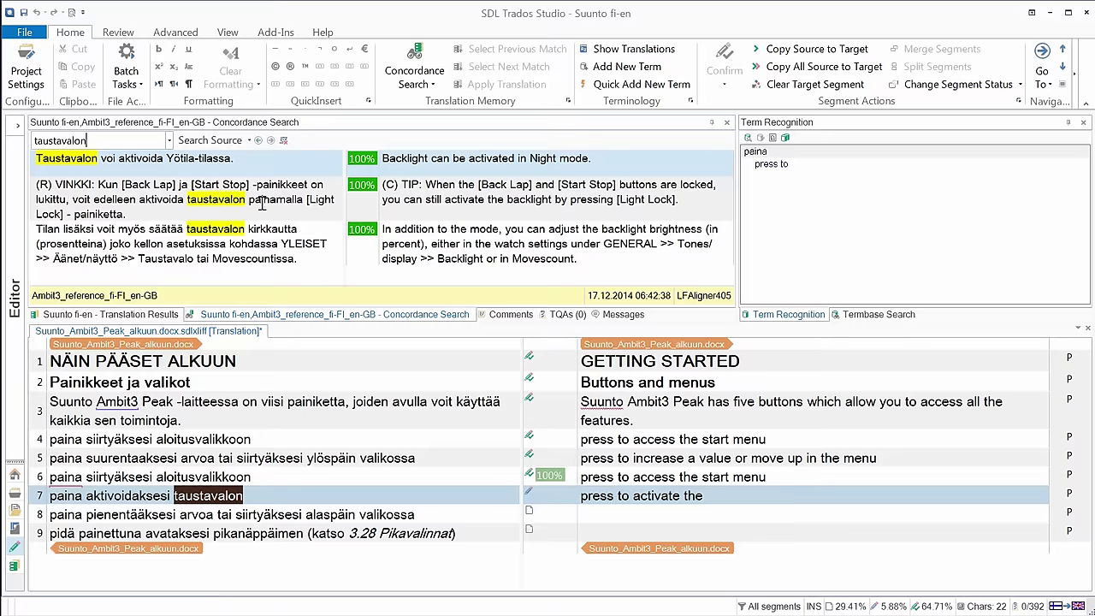
{"action": "double_click", "coordinate": [524, 199]}
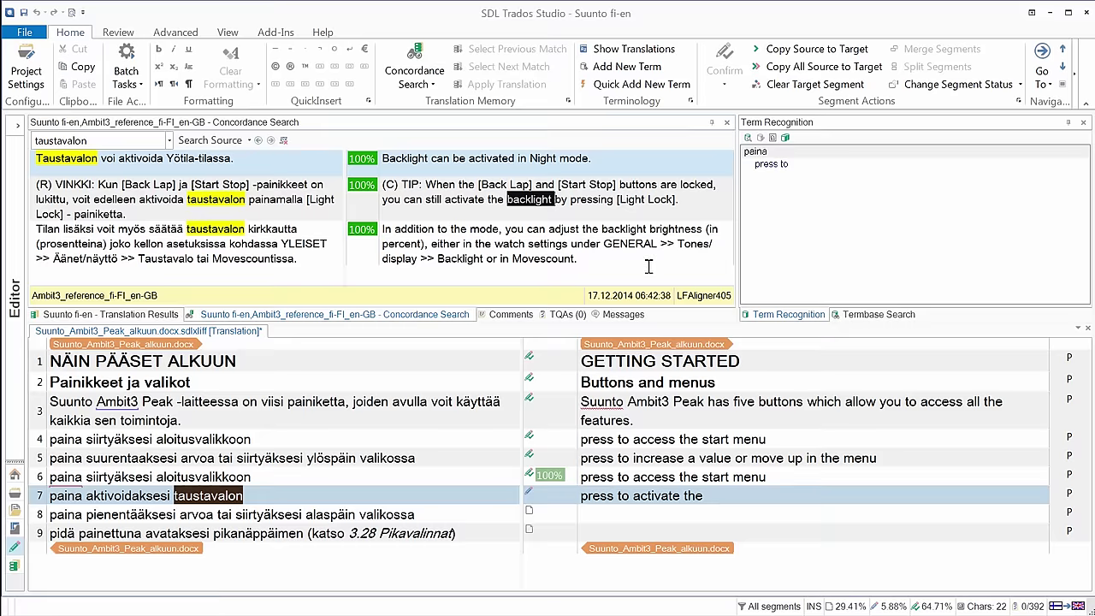
Append 'backlight' to segment 7, quick-add taustavalo = backlight as a termbase entry, and close the Termbase Viewer
{"action": "left_click", "coordinate": [725, 496]}
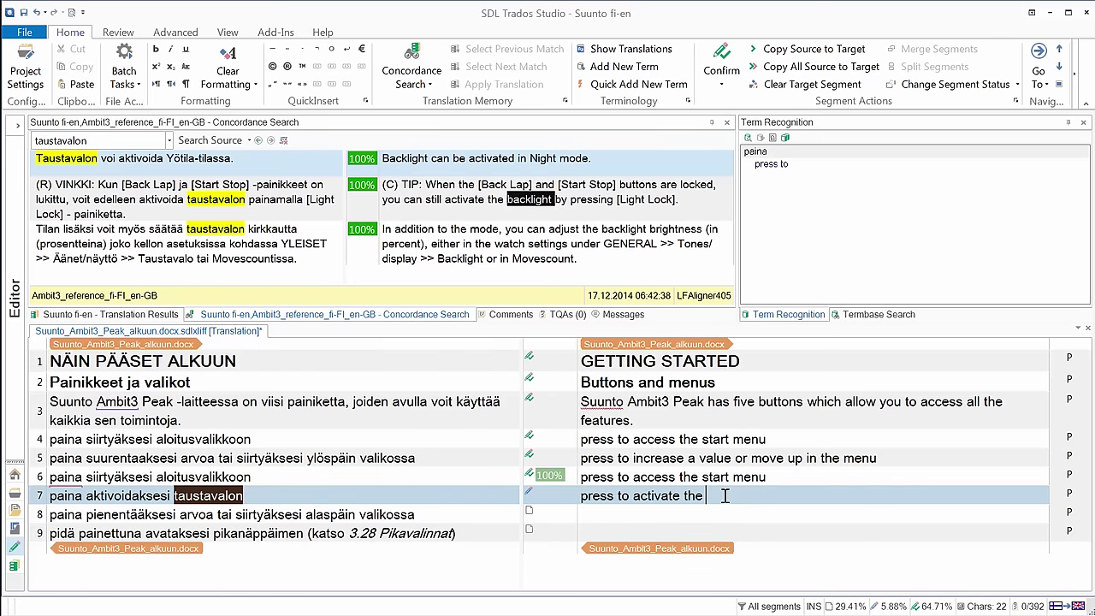
{"action": "type", "text": "backlight"}
{"action": "left_click_drag", "start_coordinate": [175, 497], "coordinate": [238, 504]}
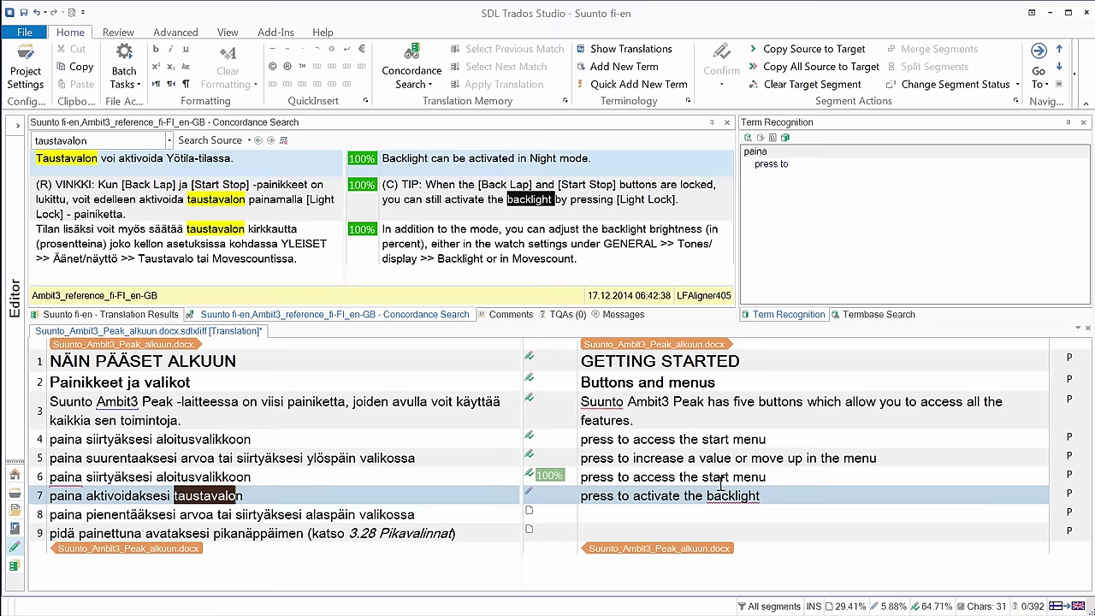
{"action": "double_click", "coordinate": [717, 499]}
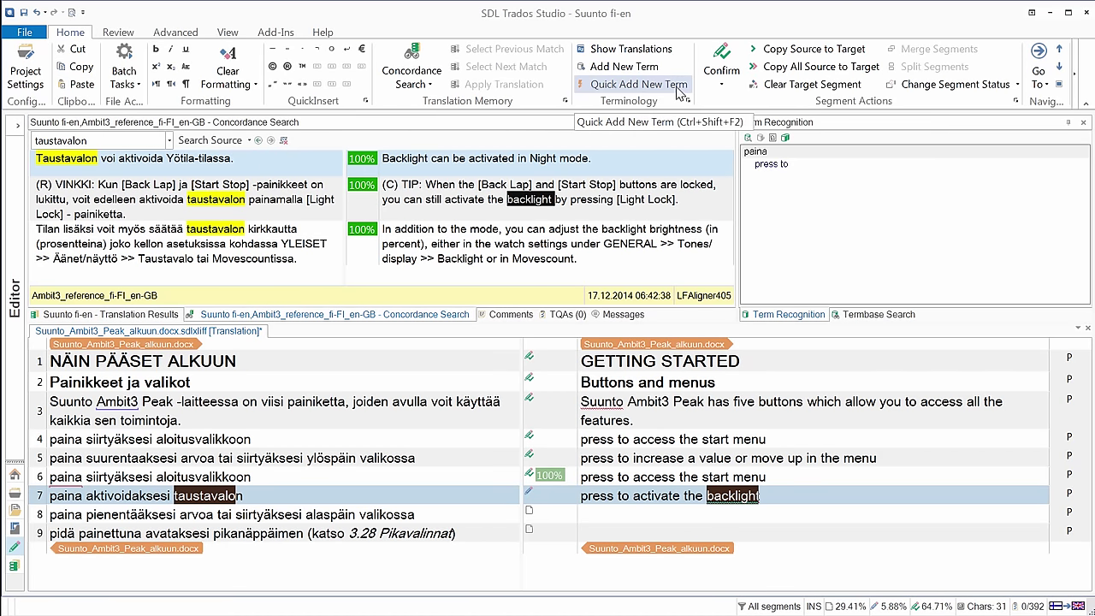
{"action": "left_click", "coordinate": [682, 89]}
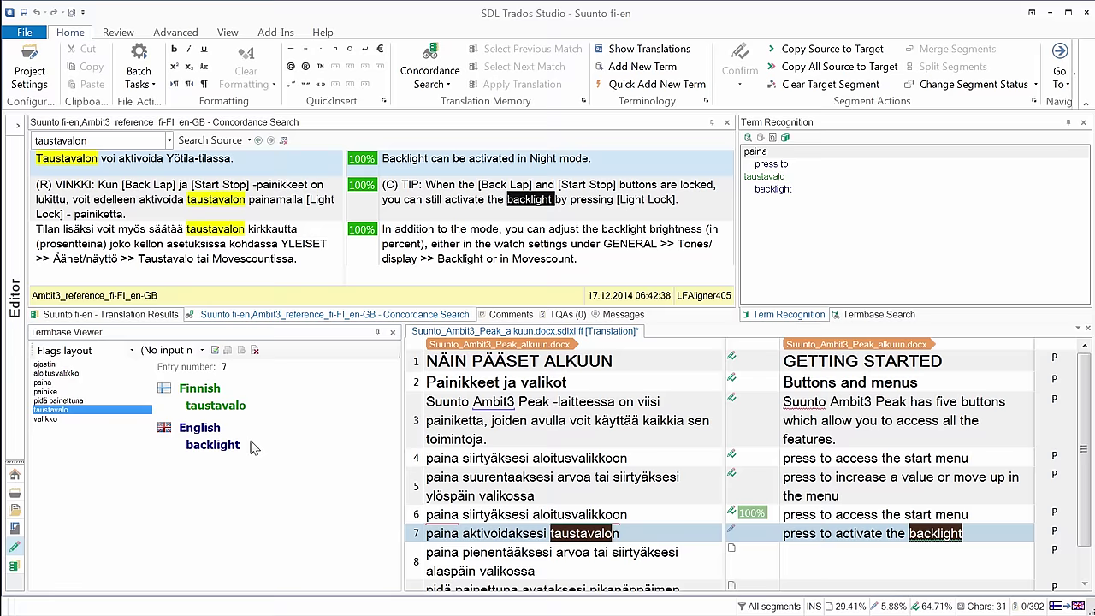
{"action": "left_click", "coordinate": [394, 333]}
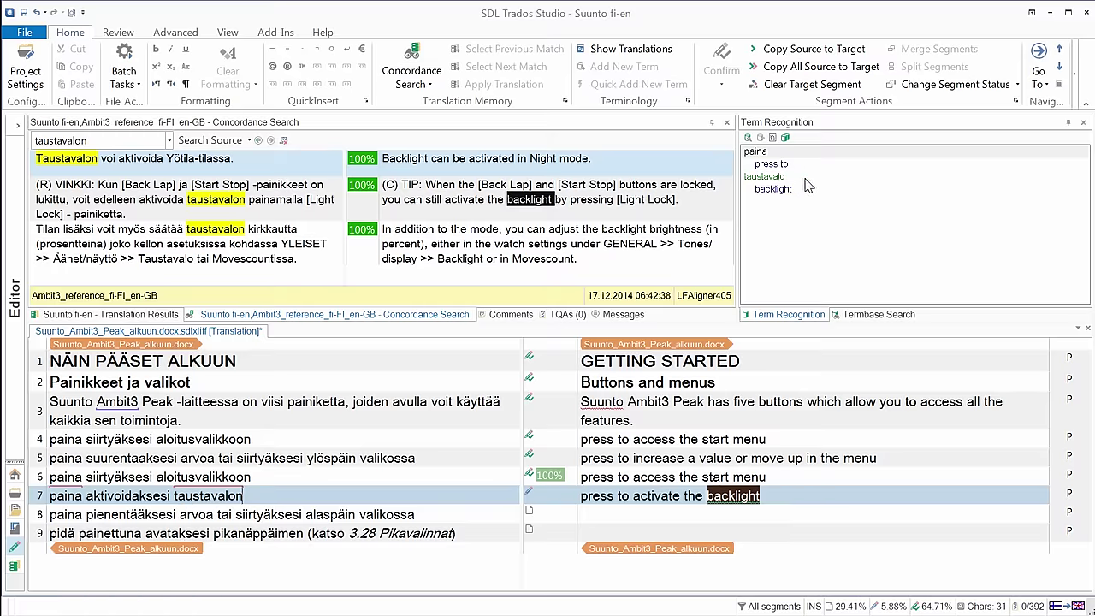
Confirm segment 7, then change segment 8's 83% match from increase/up to decrease/down and confirm it
{"action": "left_click", "coordinate": [776, 496]}
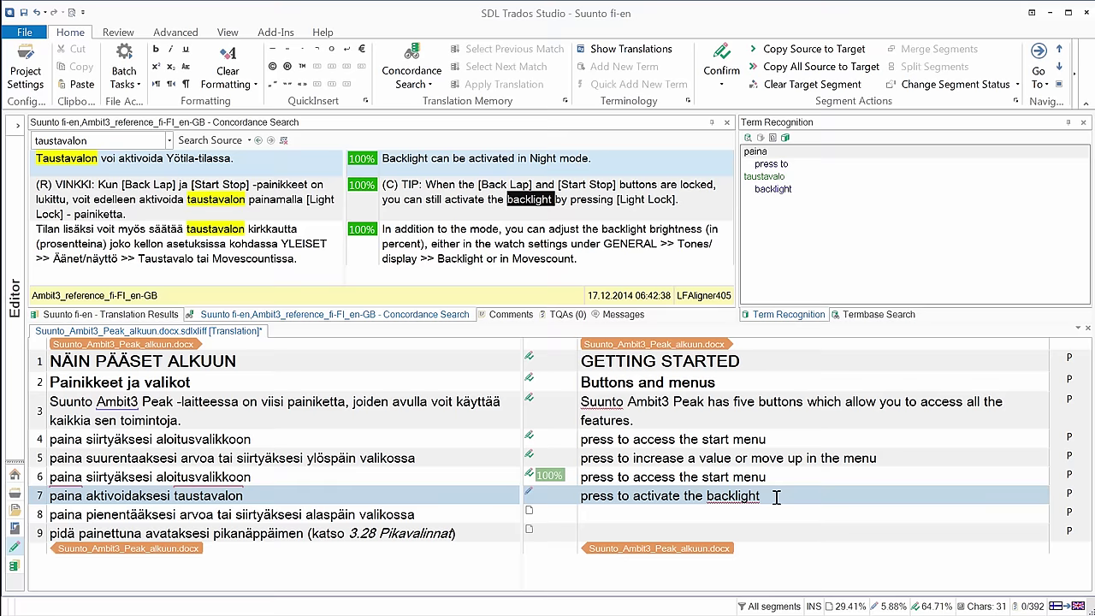
{"action": "key", "text": "ctrl+Return"}
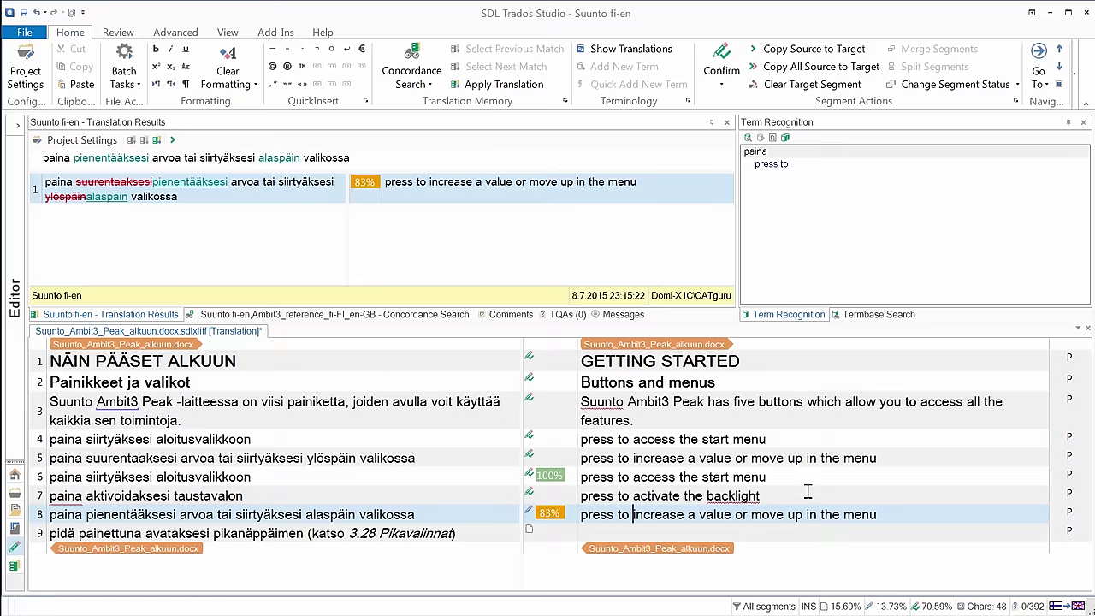
{"action": "key", "text": "Delete"}
{"action": "key", "text": "Delete"}
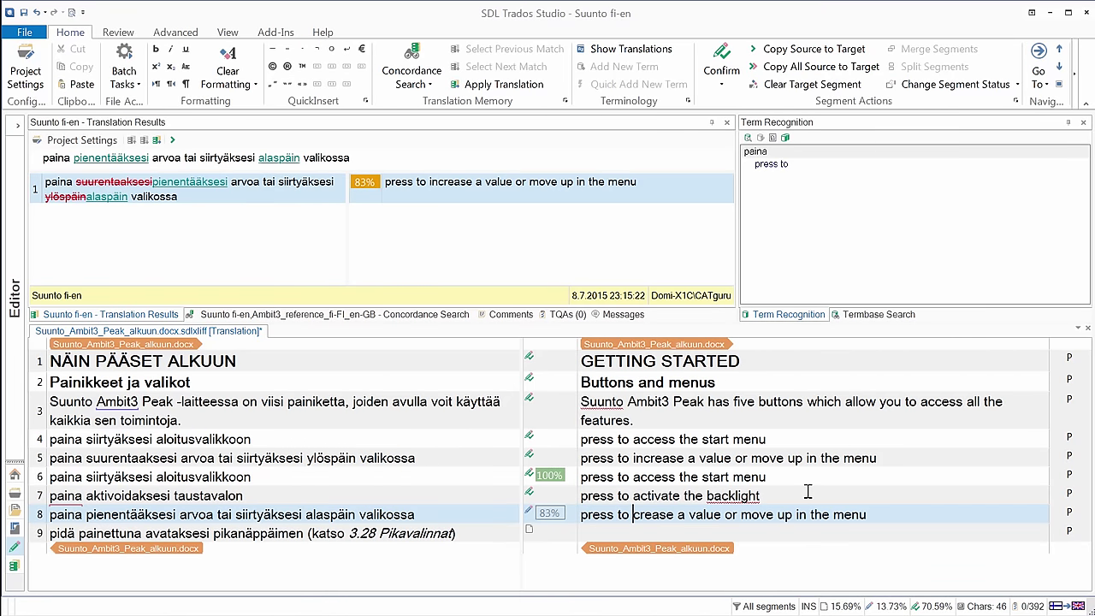
{"action": "type", "text": "de"}
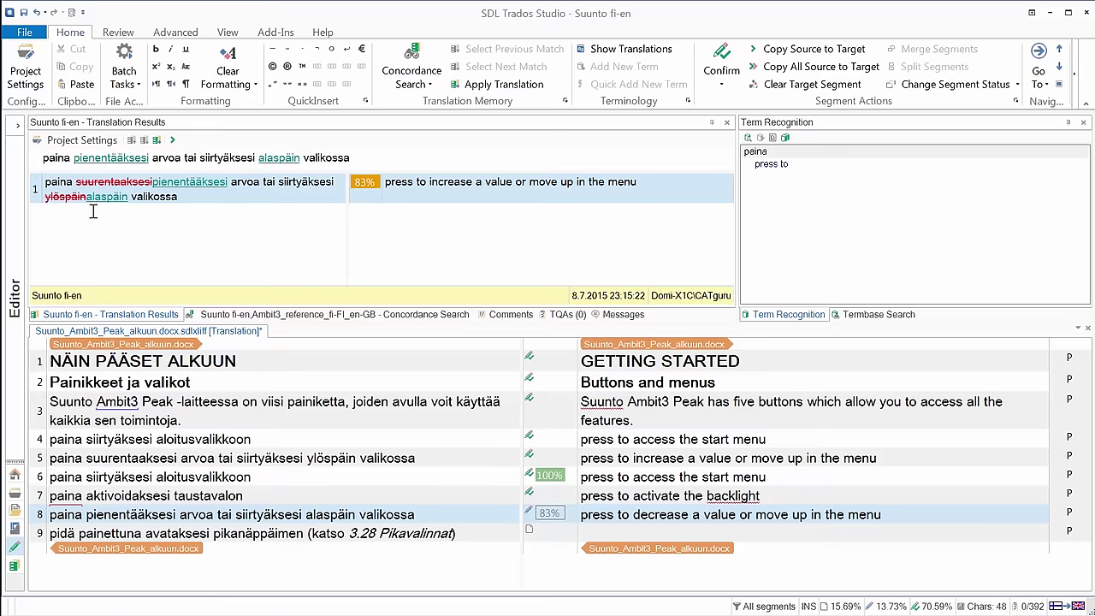
{"action": "left_click", "coordinate": [792, 514]}
{"action": "key", "text": "Delete"}
{"action": "key", "text": "Delete"}
{"action": "type", "text": "down"}
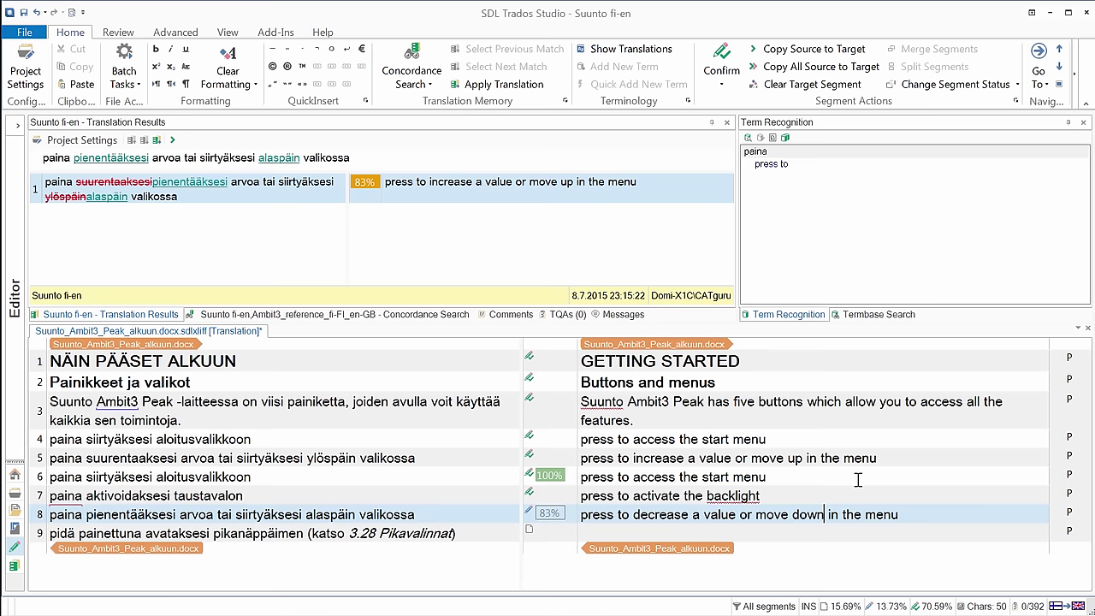
{"action": "key", "text": "ctrl+Return"}
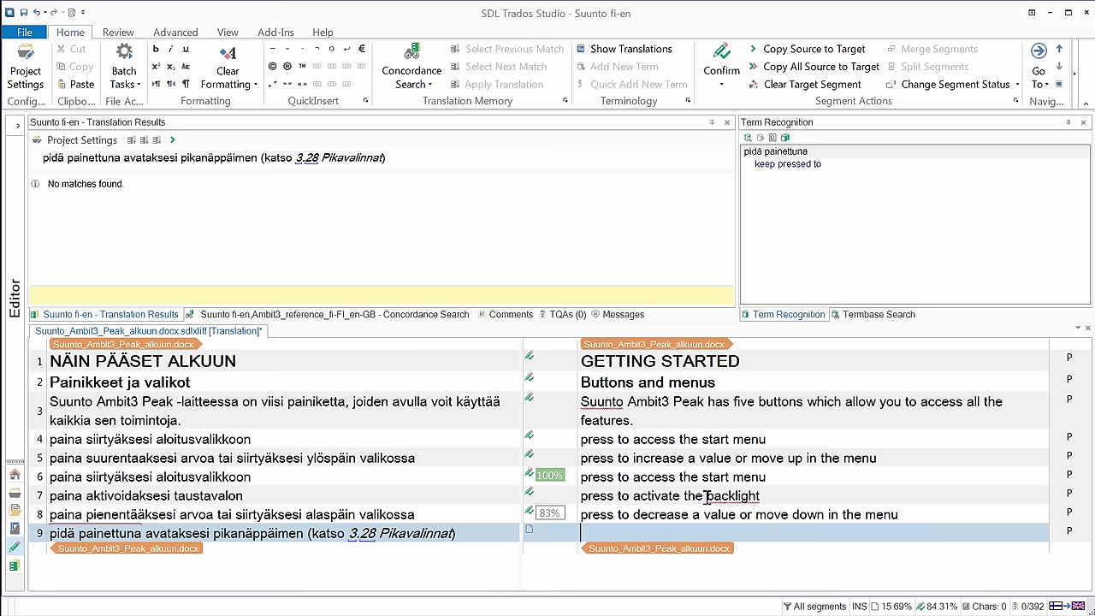
Translate segment 9 as 'keep pressed to access shortcut (see 3.28 Shortcuts)', with '3.28 Shortcuts' in italics
{"action": "type", "text": "k"}
{"action": "key", "text": "Return"}
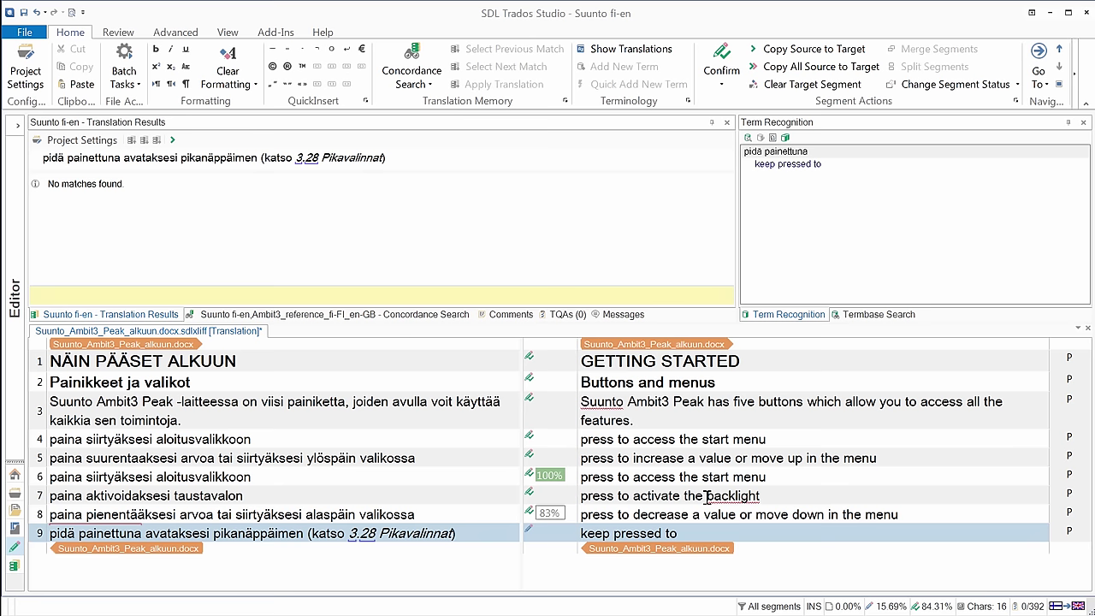
{"action": "type", "text": "access shortcut (see 3.28 Shortcuts)"}
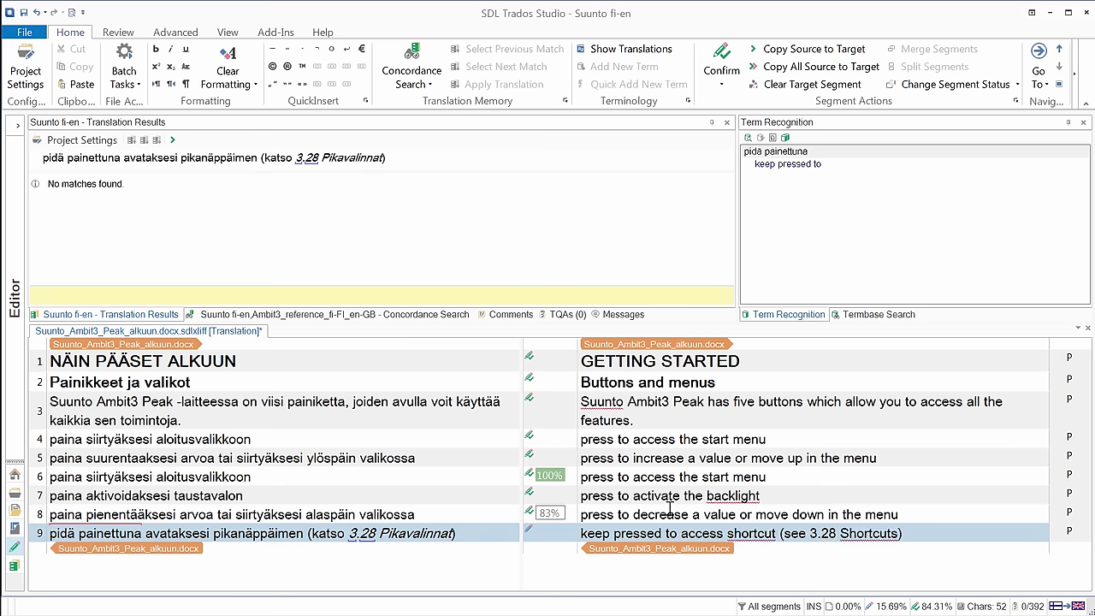
{"action": "left_click", "coordinate": [811, 531]}
{"action": "key", "text": "shift+Right"}
{"action": "key", "text": "shift+Right"}
{"action": "key", "text": "shift+Right"}
{"action": "key", "text": "shift+Right"}
{"action": "key", "text": "shift+Right"}
{"action": "key", "text": "shift+Right"}
{"action": "key", "text": "shift+Right"}
{"action": "key", "text": "shift+Right"}
{"action": "key", "text": "shift+Right"}
{"action": "key", "text": "shift+Right"}
{"action": "key", "text": "shift+Right"}
{"action": "key", "text": "shift+Right"}
{"action": "key", "text": "shift+Right"}
{"action": "key", "text": "shift+Right"}
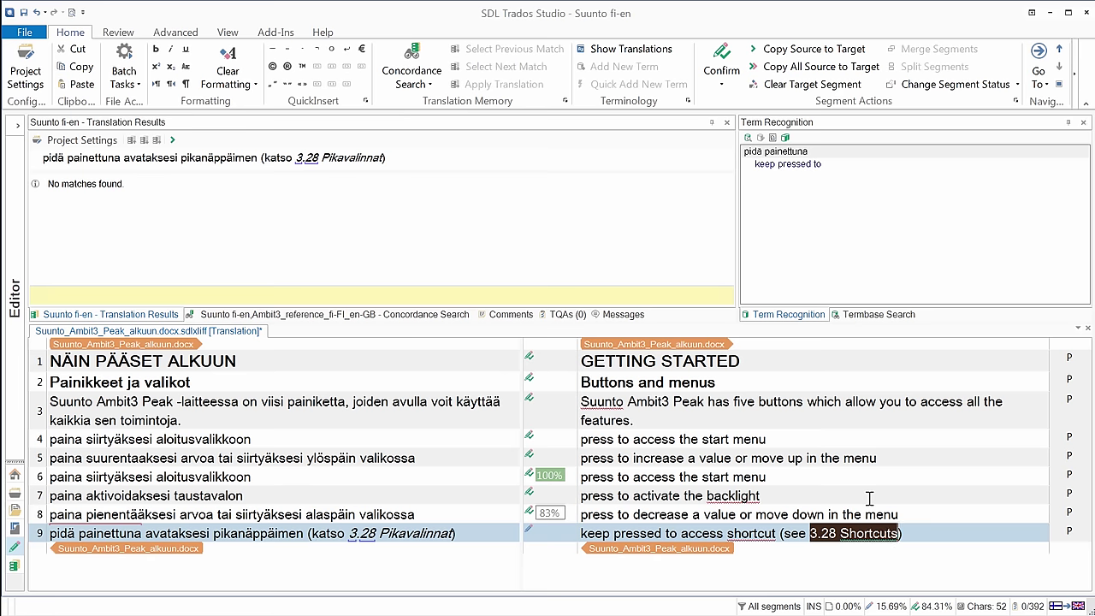
{"action": "left_click", "coordinate": [171, 53]}
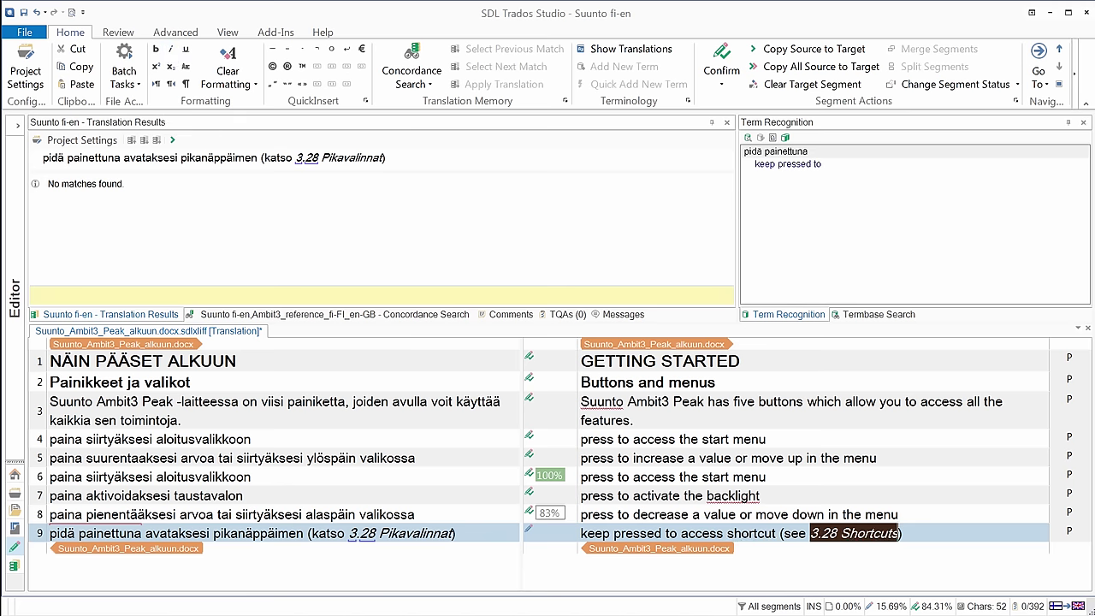
Confirm segment 9 into the translation memory and save the document
{"action": "left_click", "coordinate": [924, 534]}
{"action": "key", "text": "ctrl+Return"}
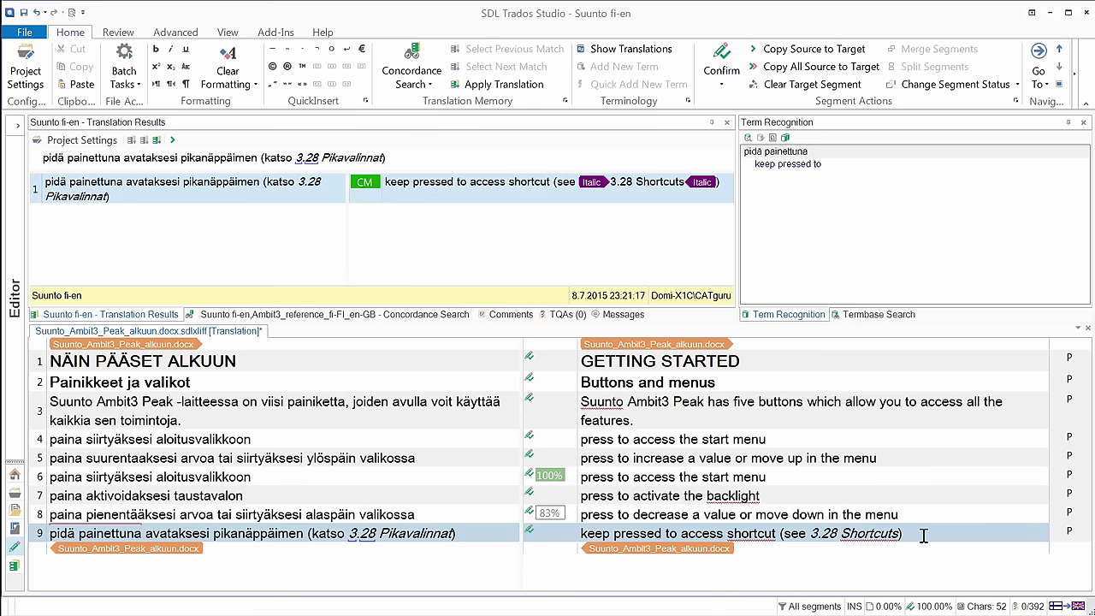
{"action": "key", "text": "ctrl+s"}
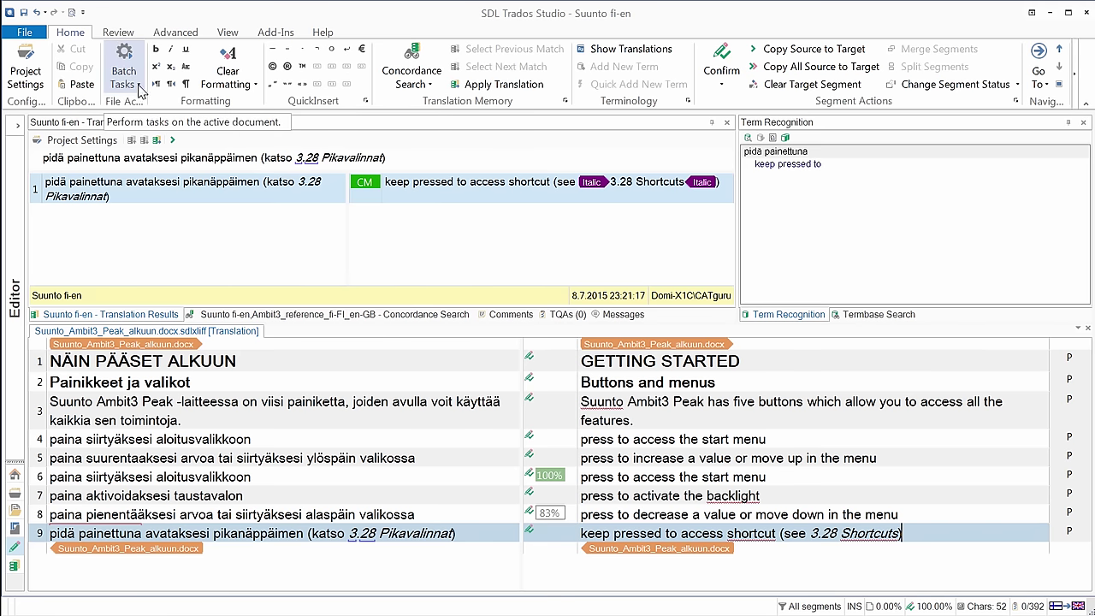
Run the Export Files batch task for the target file, then reopen the Suunto document for editing
{"action": "left_click", "coordinate": [141, 90]}
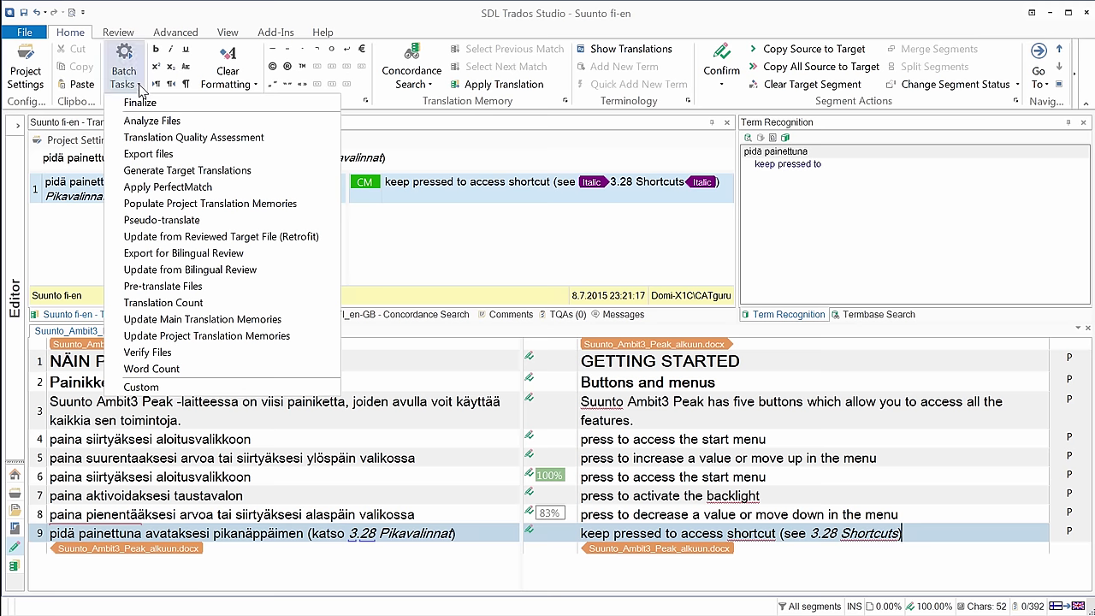
{"action": "left_click", "coordinate": [182, 161]}
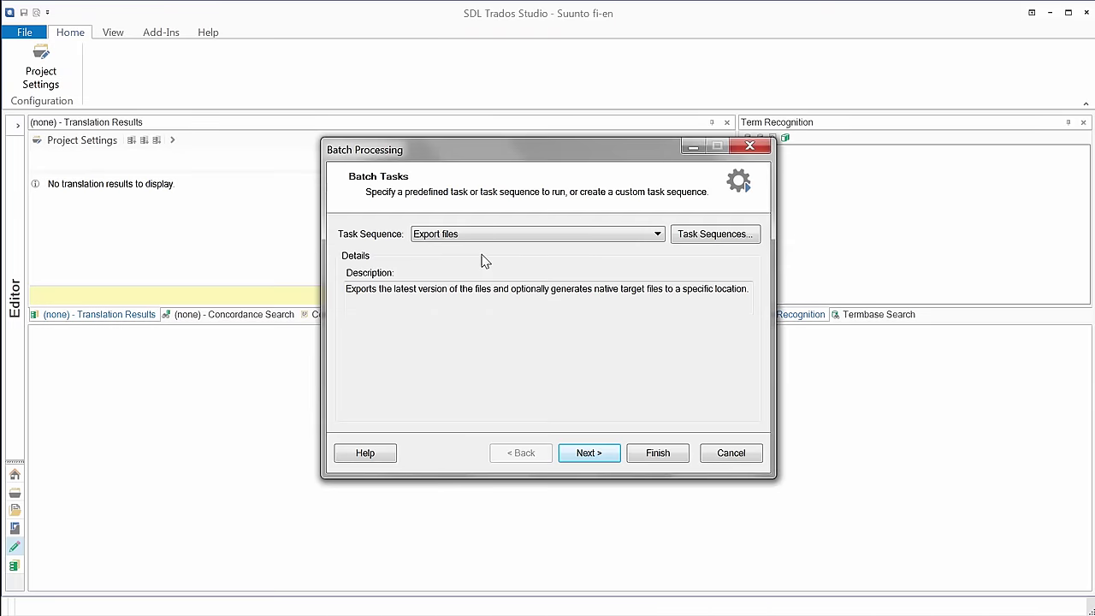
{"action": "left_click", "coordinate": [588, 454]}
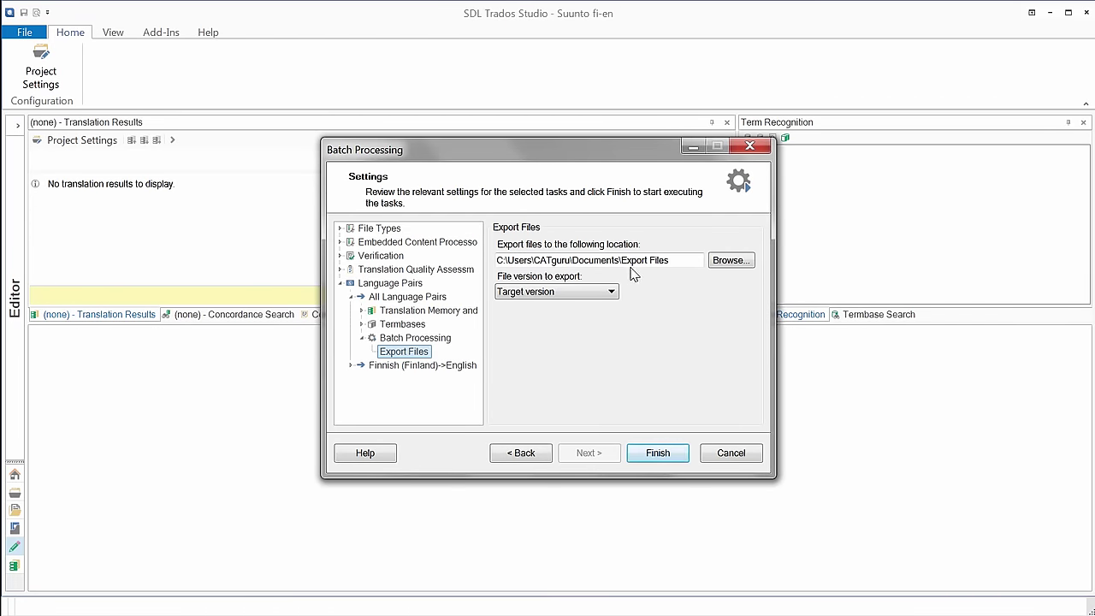
{"action": "left_click", "coordinate": [663, 458]}
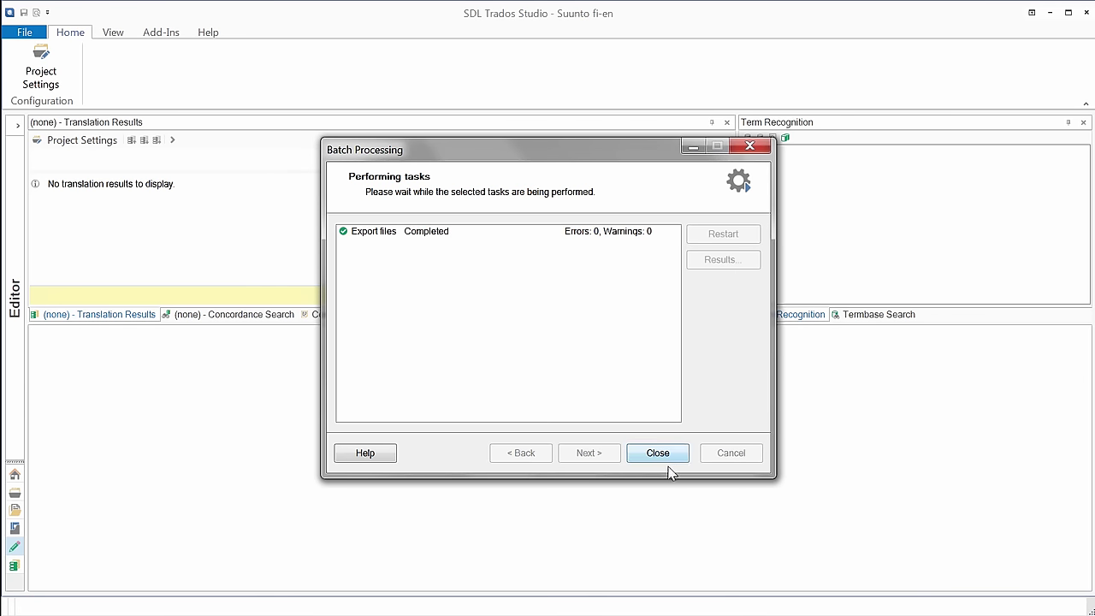
{"action": "left_click", "coordinate": [656, 453]}
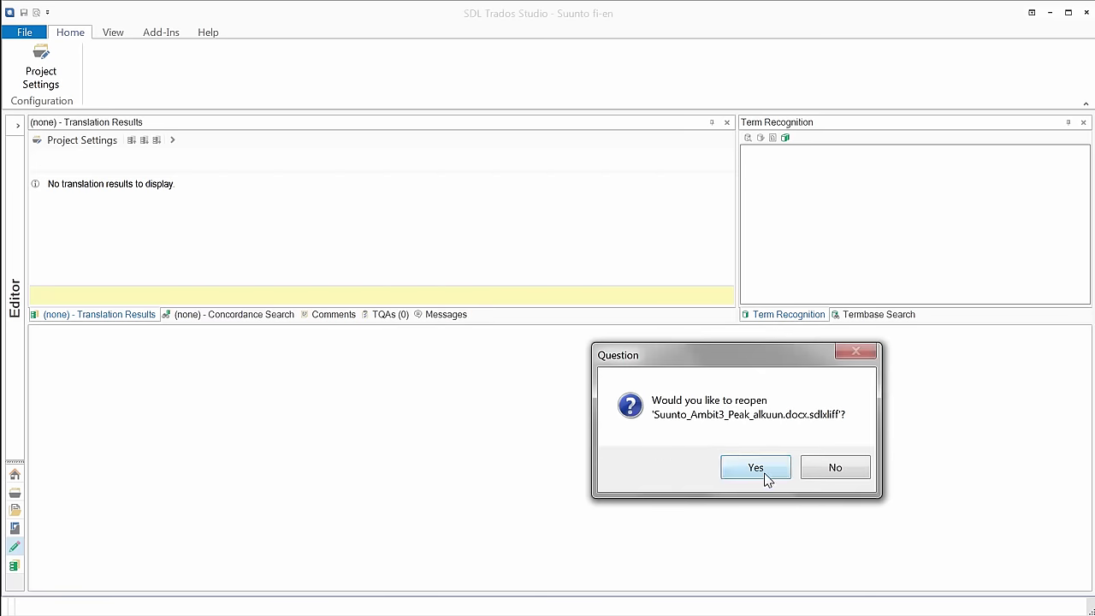
{"action": "left_click", "coordinate": [764, 471]}
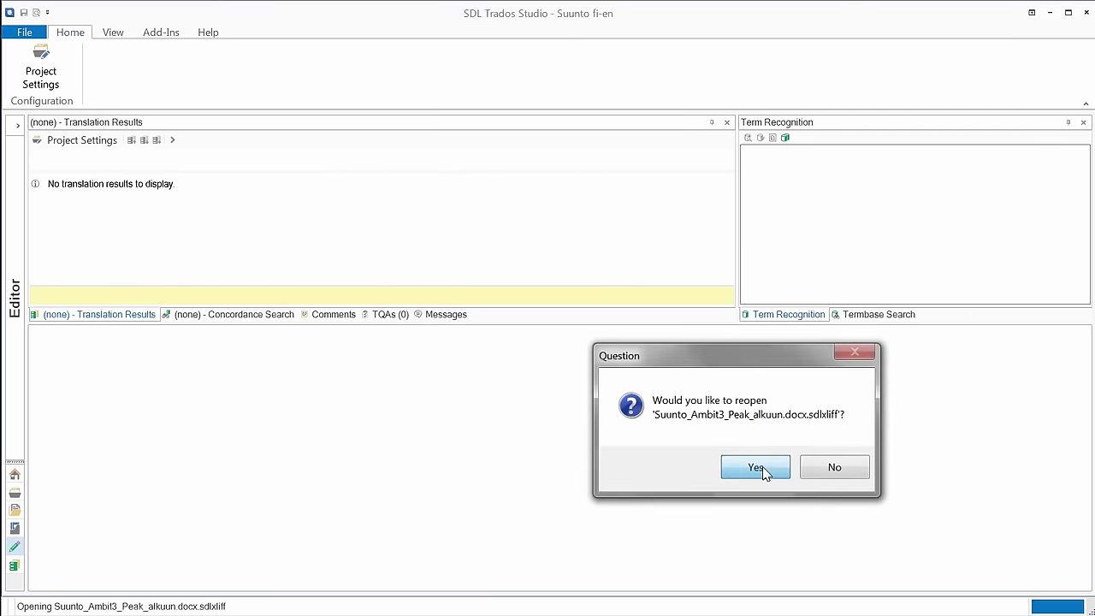
Minimize Trados and browse in Explorer to Documents > Export Files
{"action": "left_click", "coordinate": [1052, 15]}
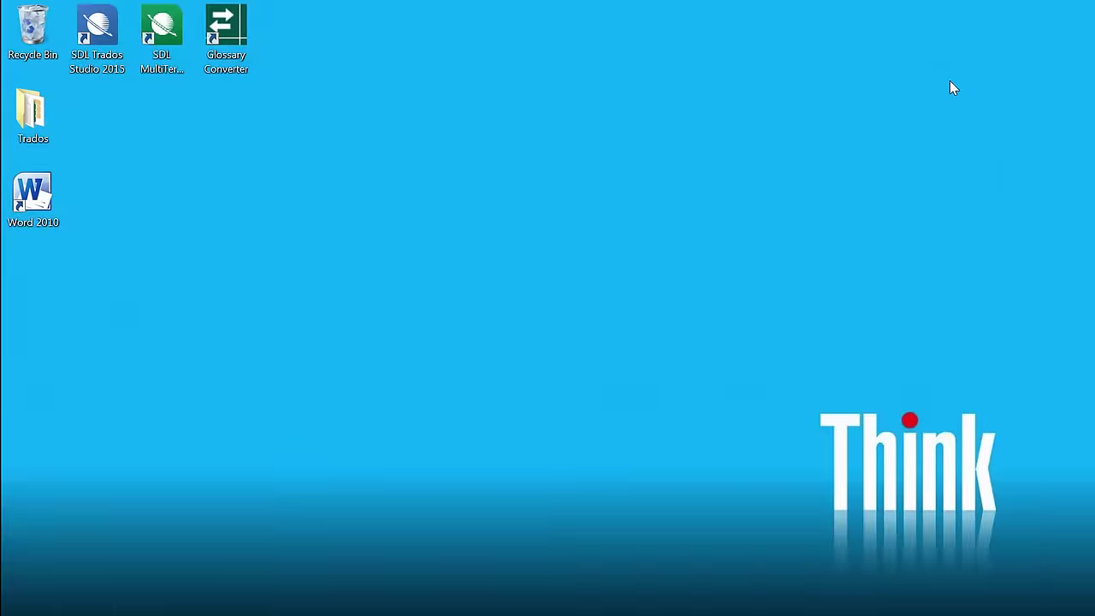
{"action": "key", "text": "super+e"}
{"action": "left_click", "coordinate": [405, 178]}
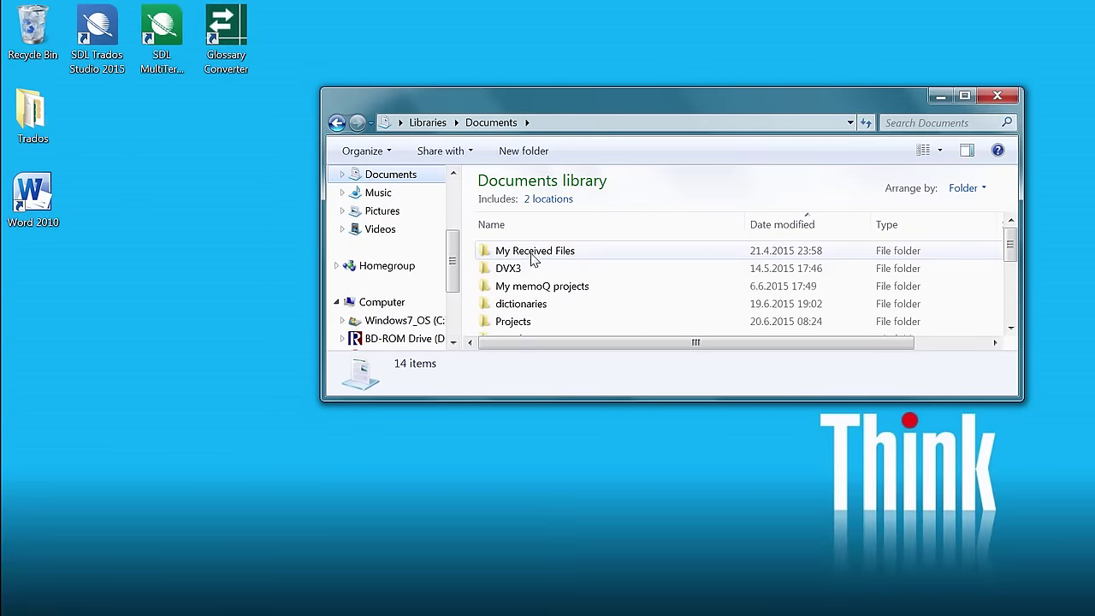
{"action": "scroll", "coordinate": [599, 291], "scroll_direction": "down", "scroll_amount": 3}
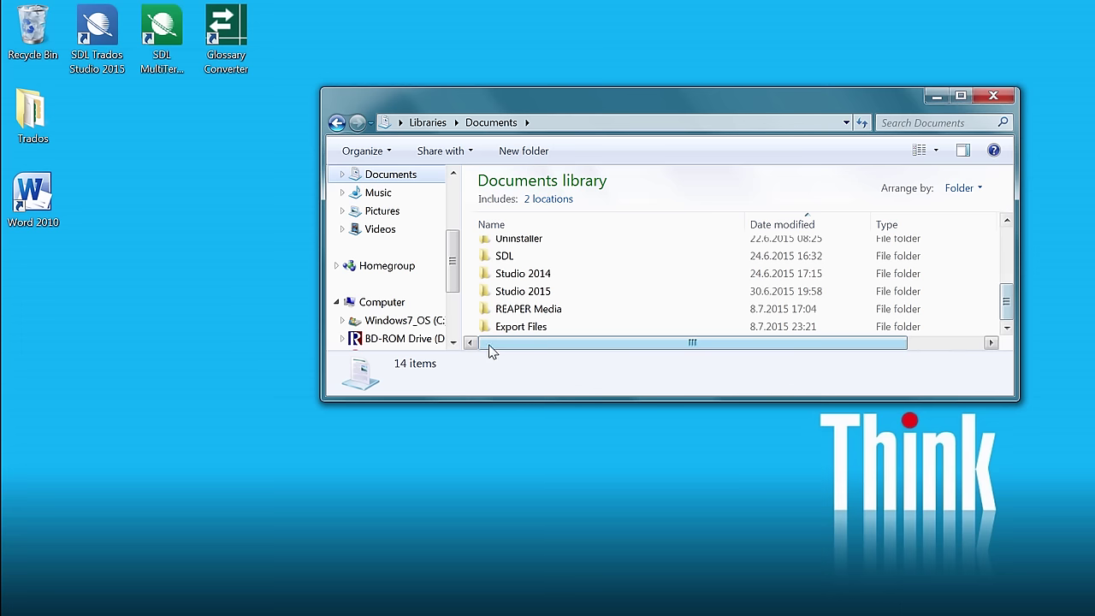
{"action": "left_click", "coordinate": [505, 328]}
{"action": "double_click", "coordinate": [505, 329]}
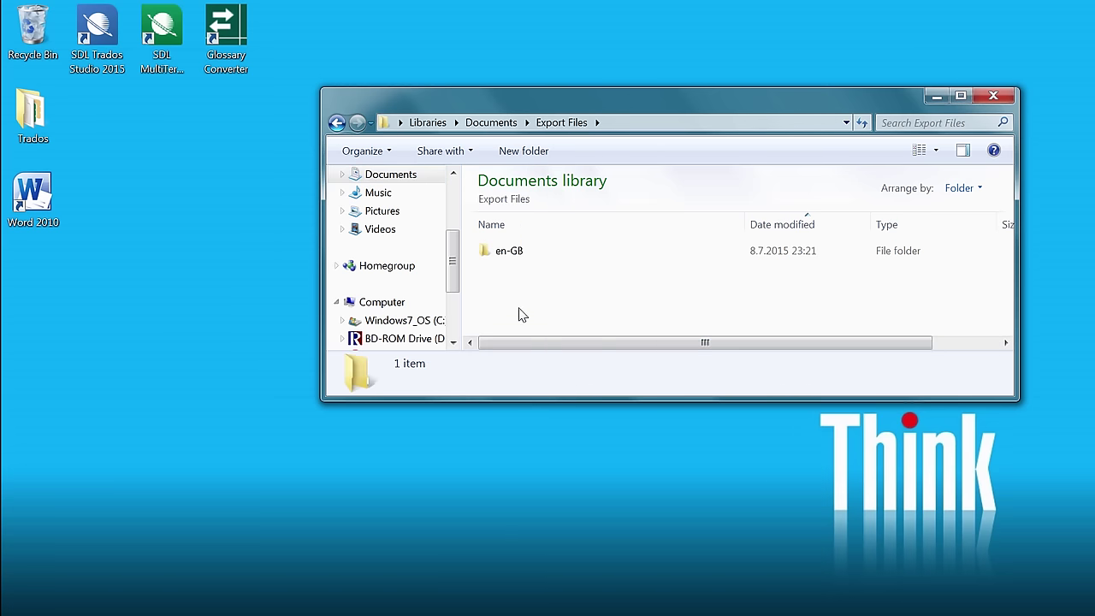
Open the en-GB folder and open the exported Suunto_Ambit3_Peak_alkuun.docx in Word
{"action": "double_click", "coordinate": [494, 250]}
{"action": "double_click", "coordinate": [537, 251]}
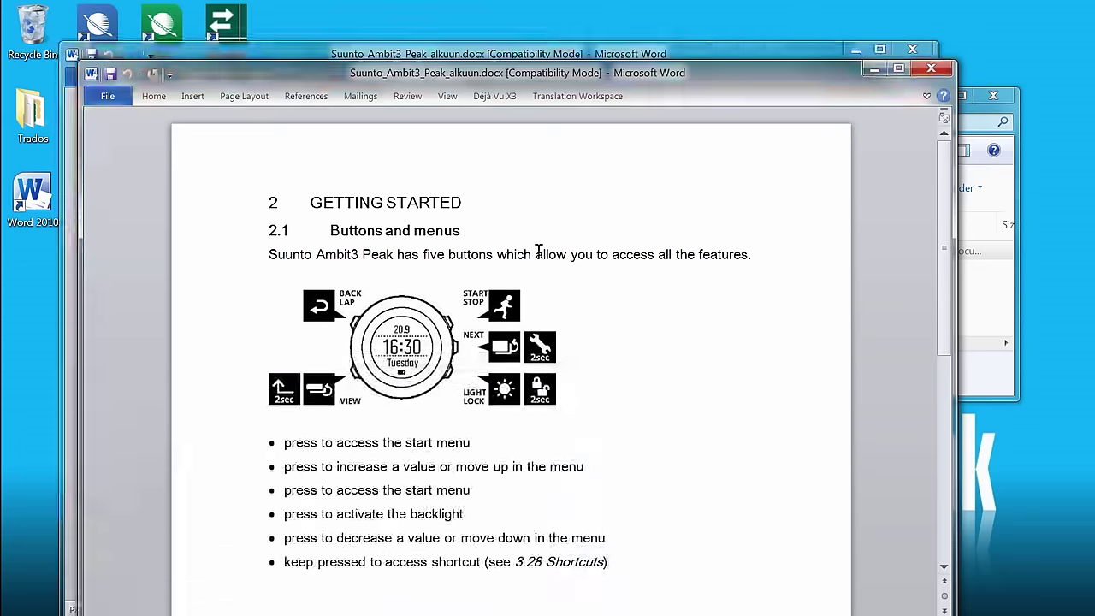